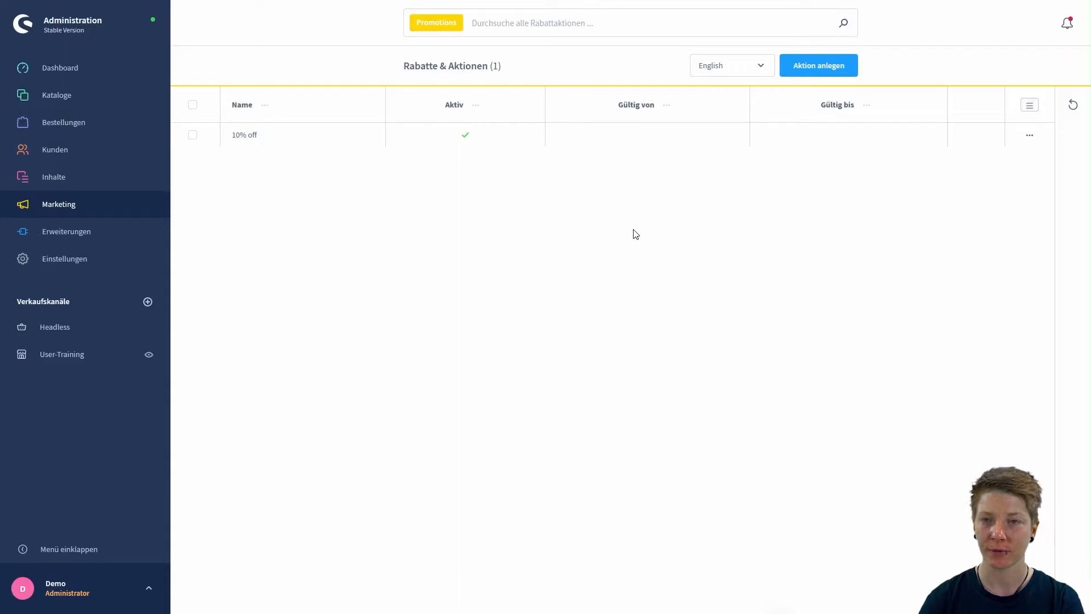
# Step: Create a new promotion named Demo, activate it and save it
pyautogui.click(824, 78)
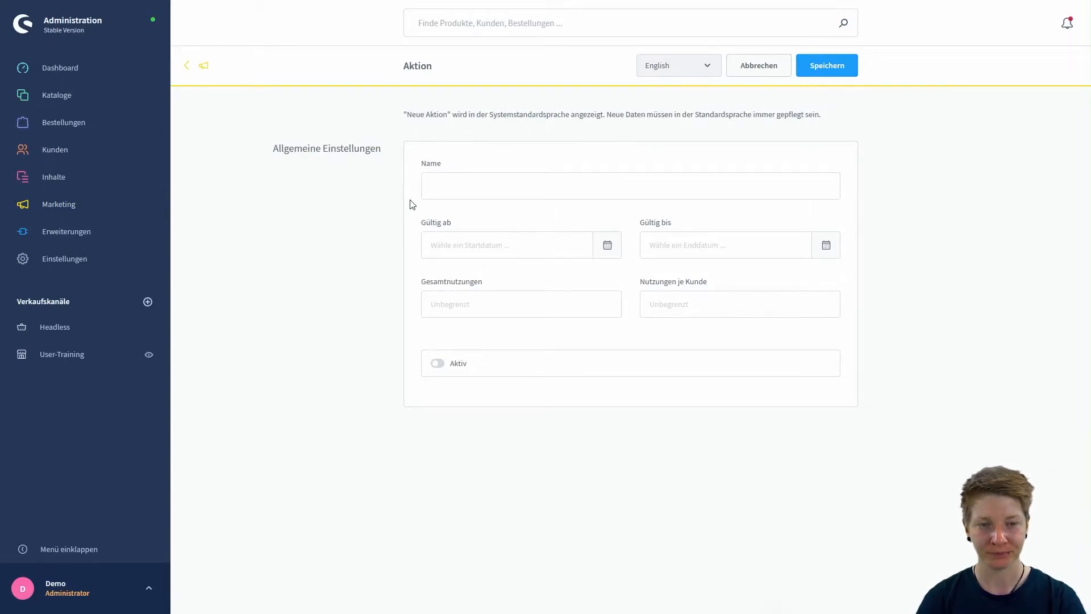
pyautogui.click(428, 188)
pyautogui.write('Demo')
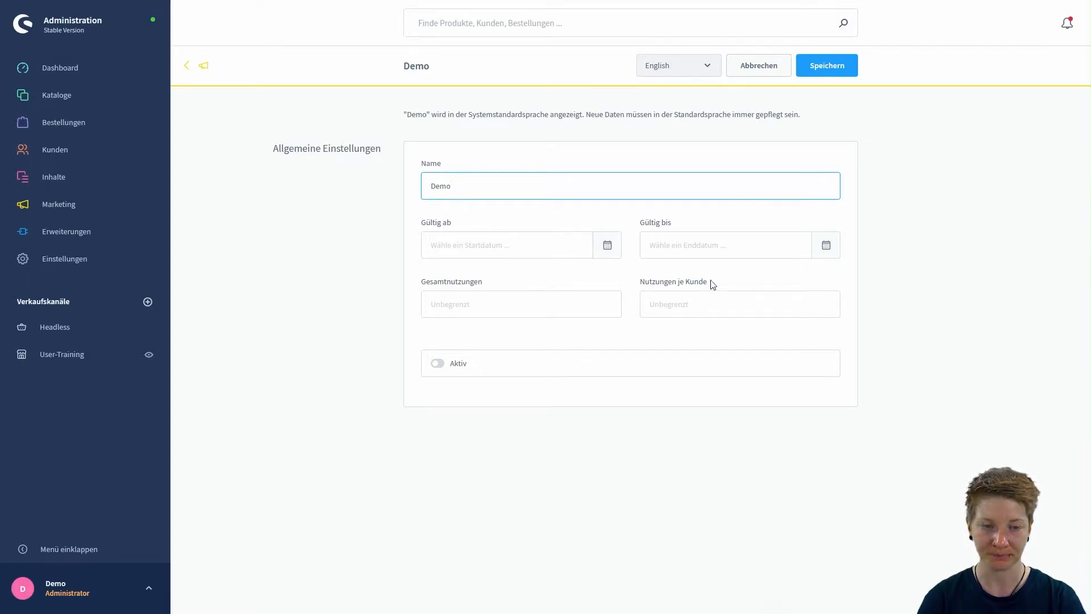
pyautogui.click(436, 364)
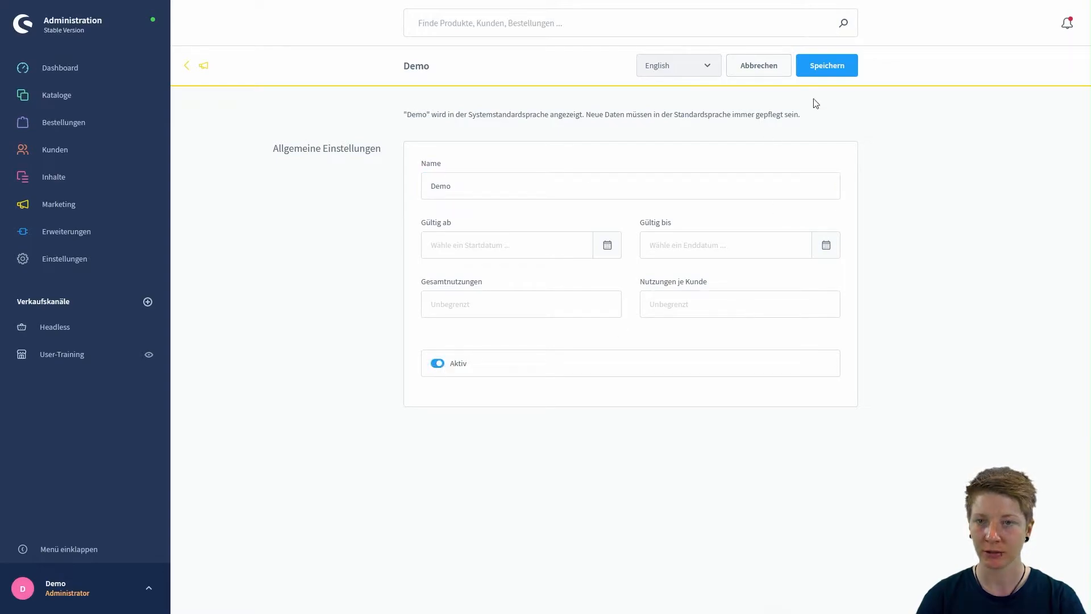
pyautogui.click(825, 65)
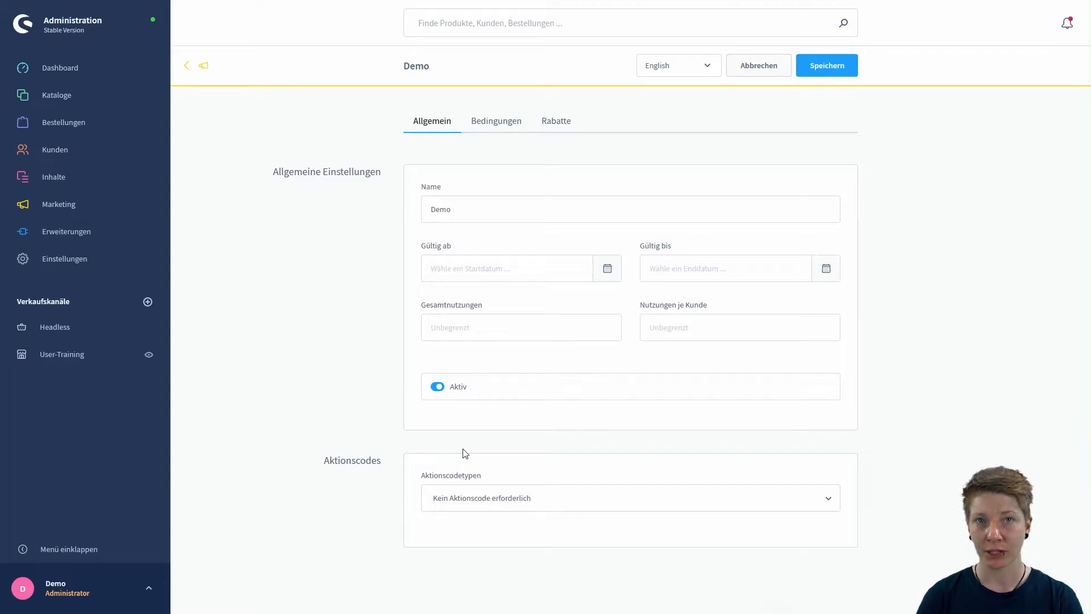
# Step: Set the promotion code type to Festgelegter Aktionscode, enter 123 as the code, and replace it with a randomly generated code
pyautogui.click(460, 496)
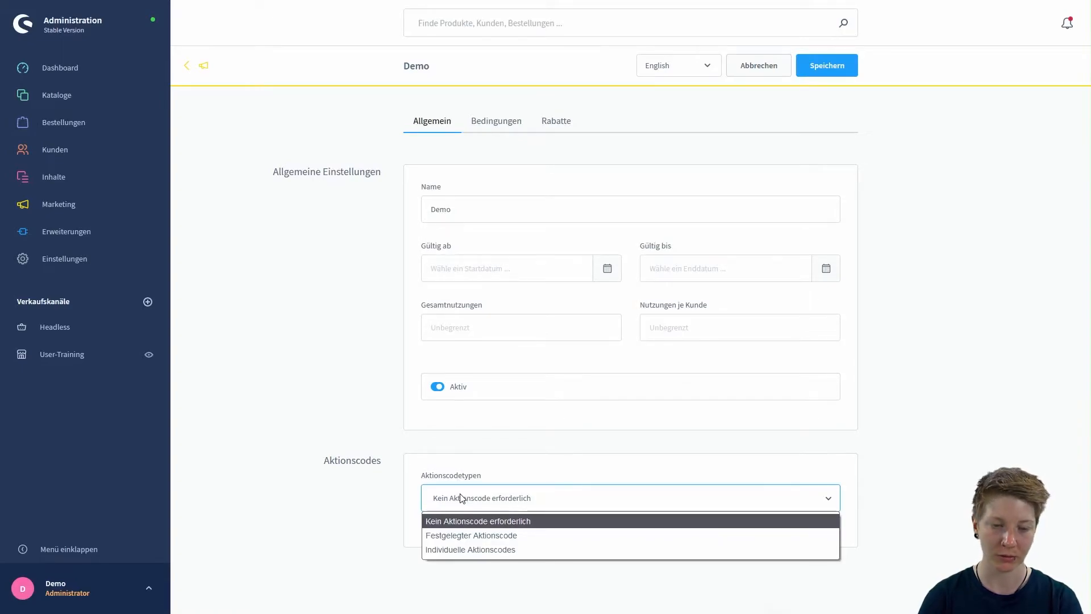
pyautogui.click(537, 534)
pyautogui.scroll(-1, 541, 472)
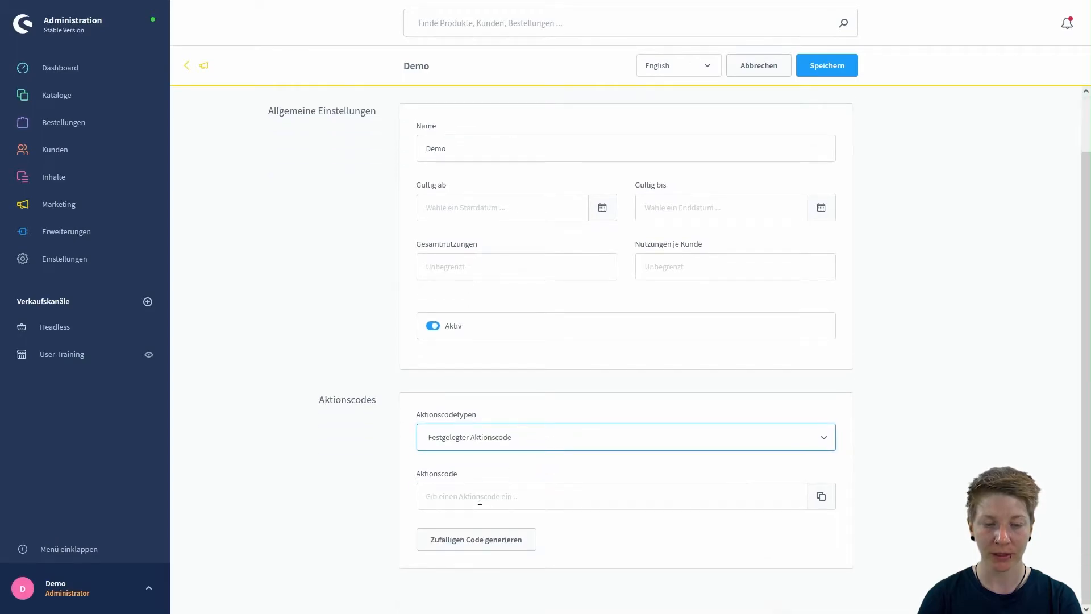
pyautogui.click(479, 500)
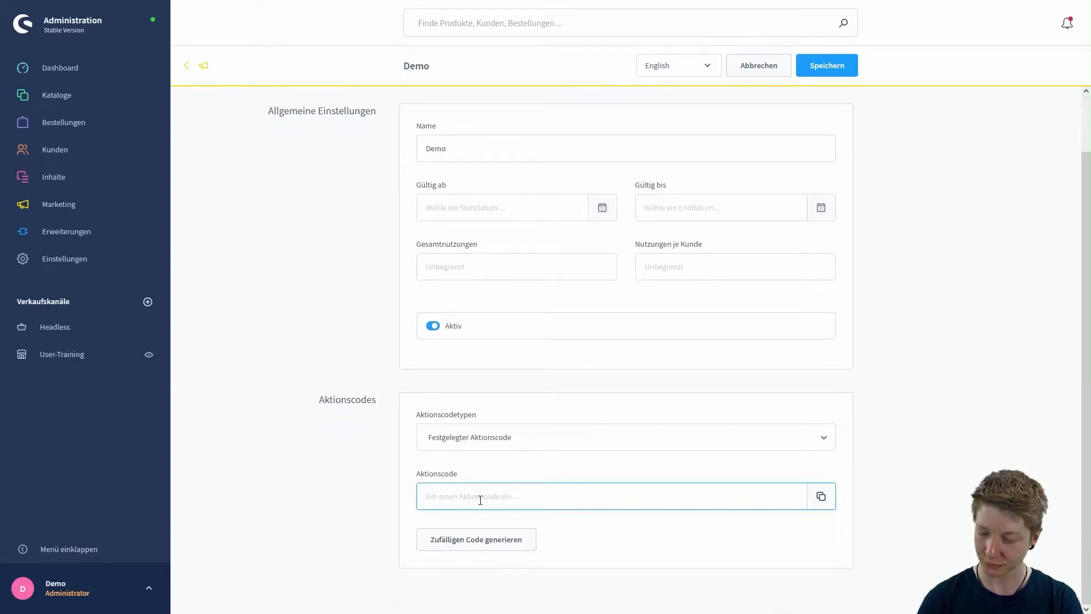
pyautogui.write('123')
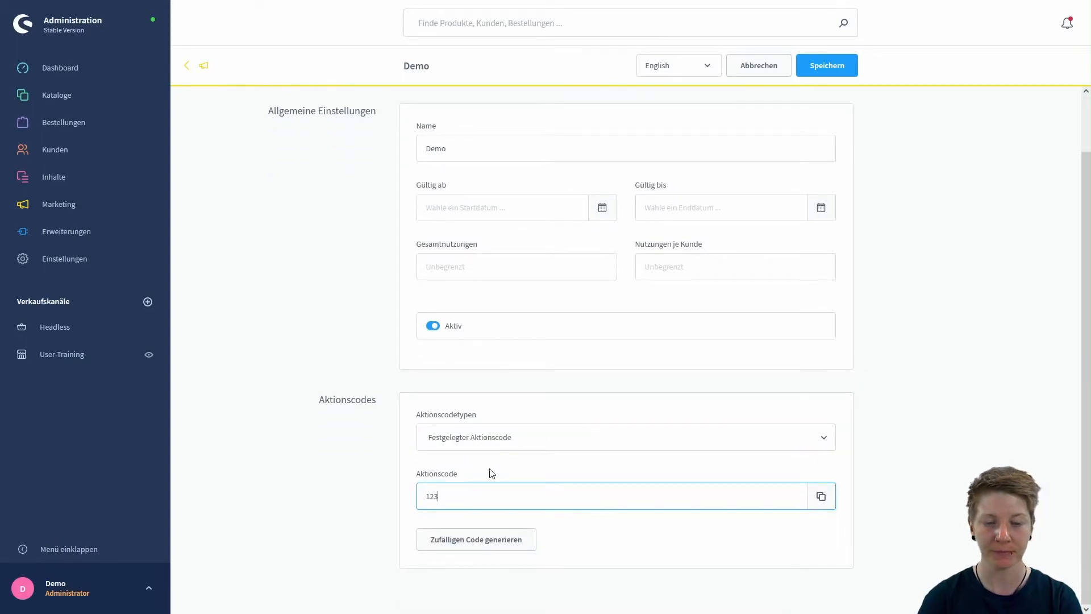
pyautogui.click(465, 550)
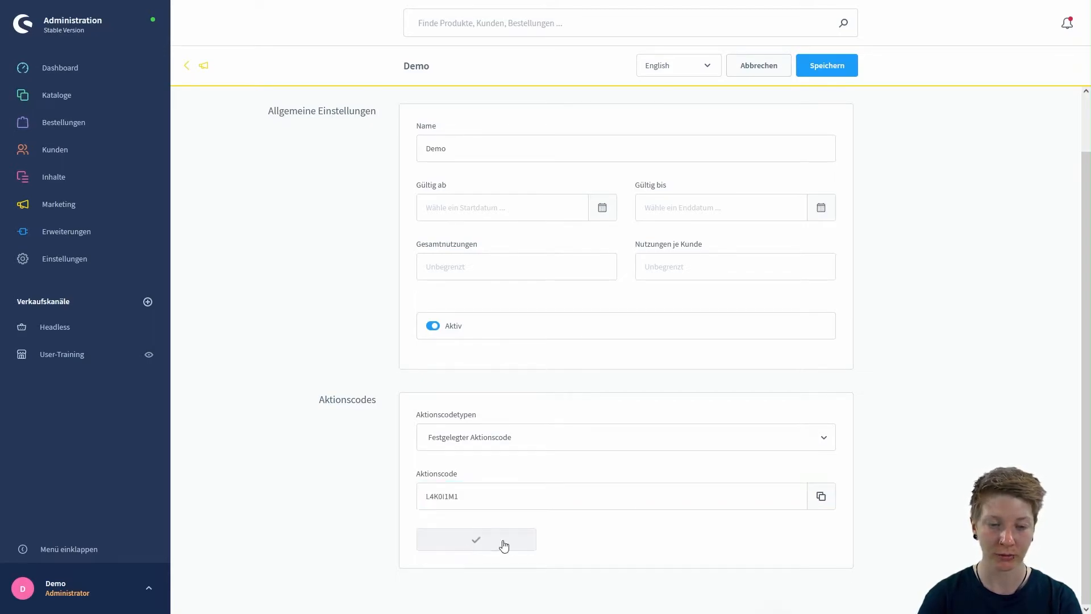
# Step: Switch the code type to Individuelle Aktionscodes and configure new codes with prefix 1 and suffix 3
pyautogui.click(516, 441)
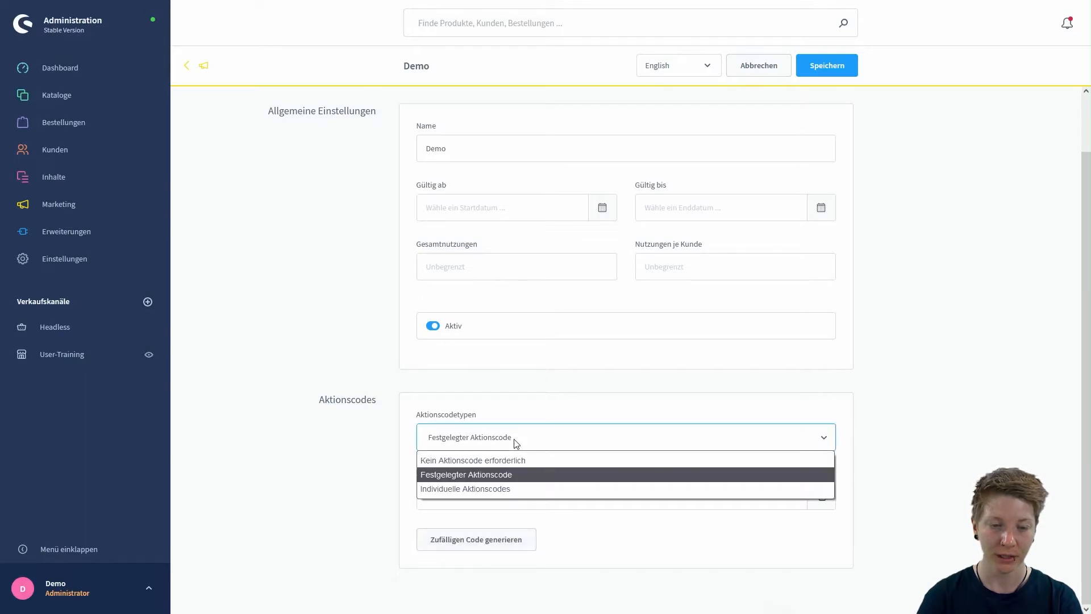
pyautogui.click(490, 490)
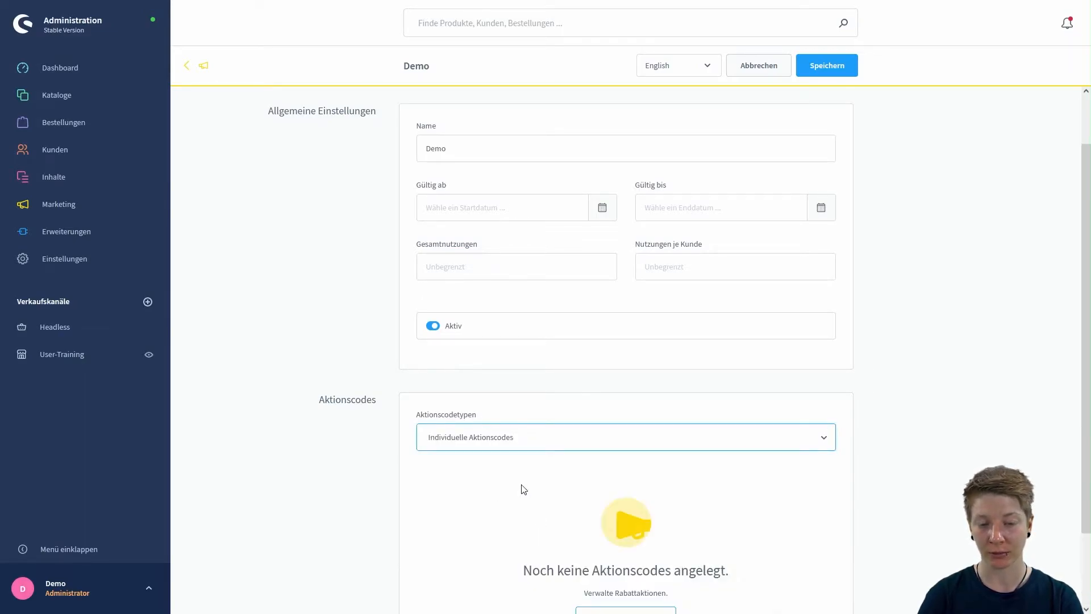
pyautogui.scroll(-2, 520, 486)
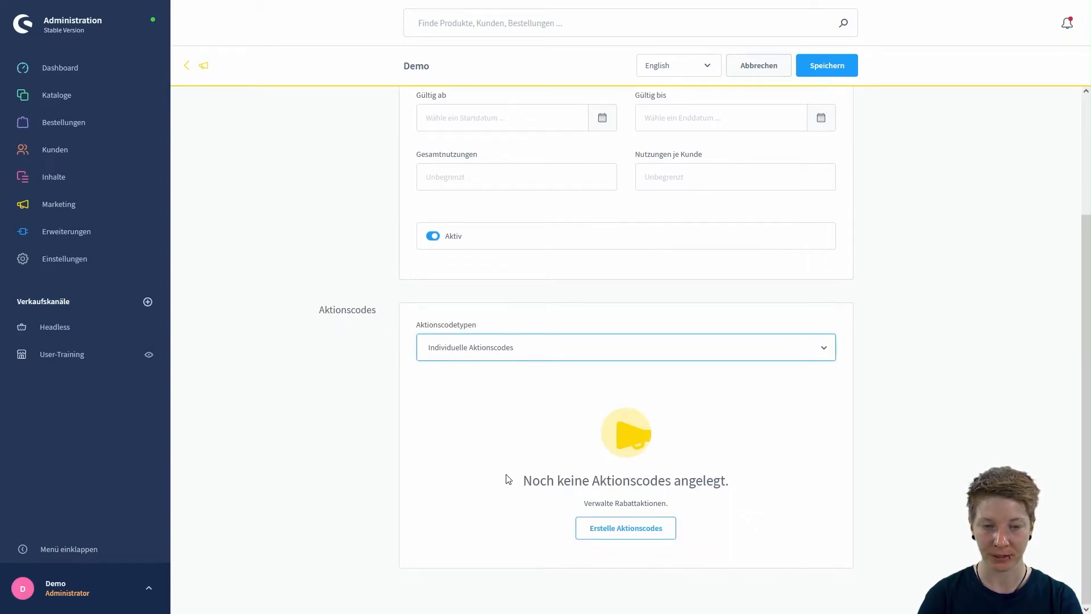
pyautogui.click(626, 537)
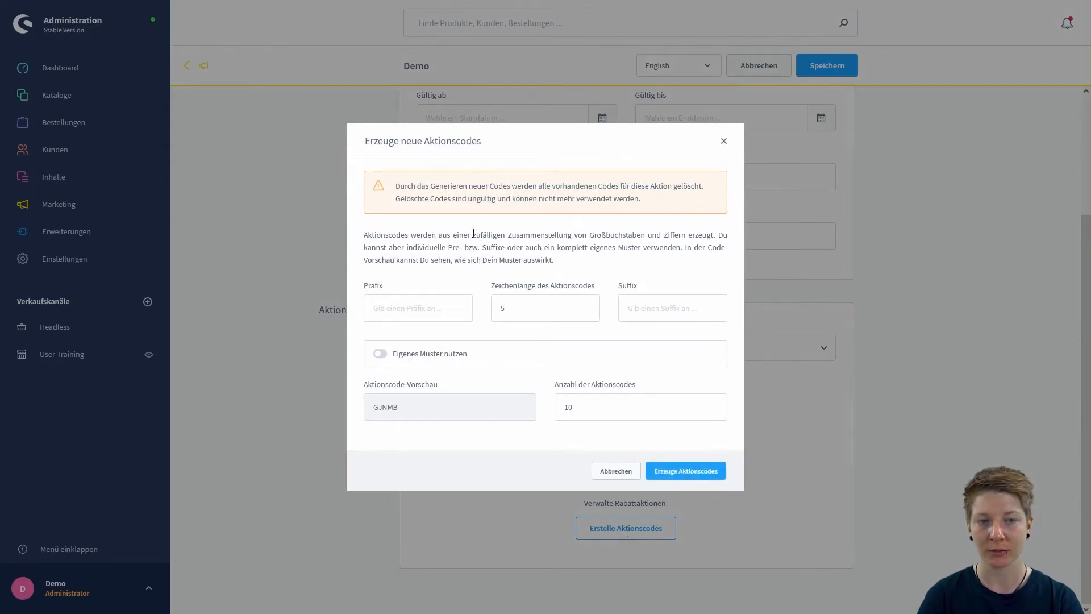
pyautogui.click(394, 307)
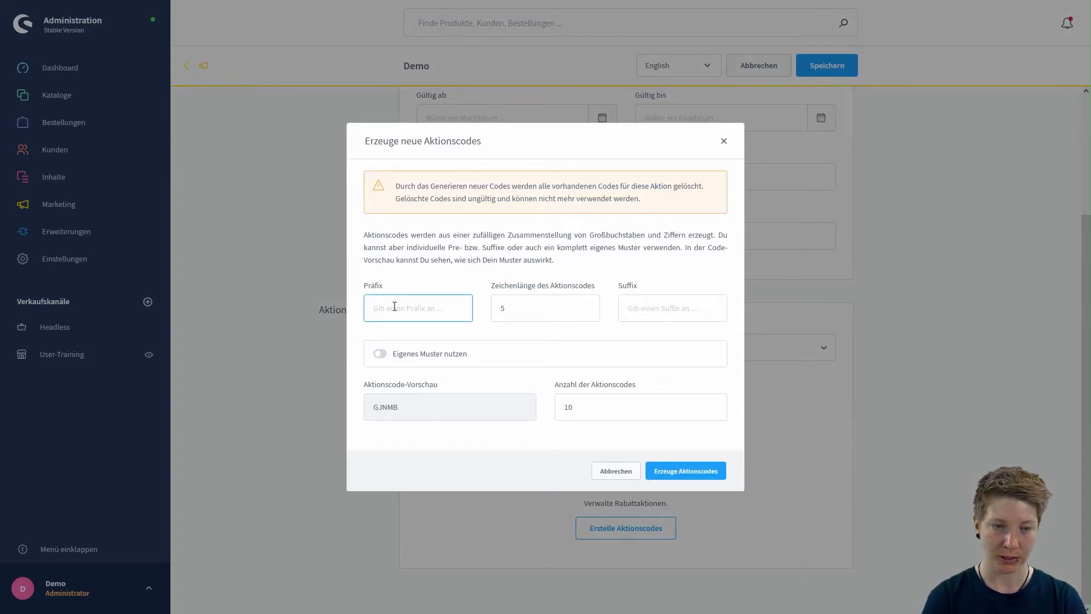
pyautogui.write('1')
pyautogui.click(656, 303)
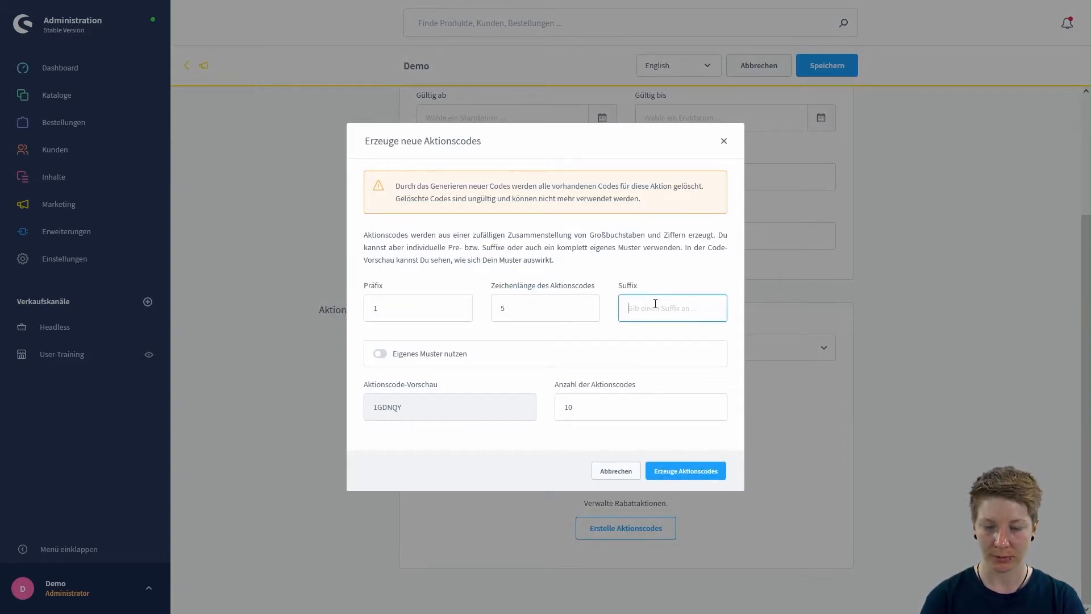
pyautogui.write('3')
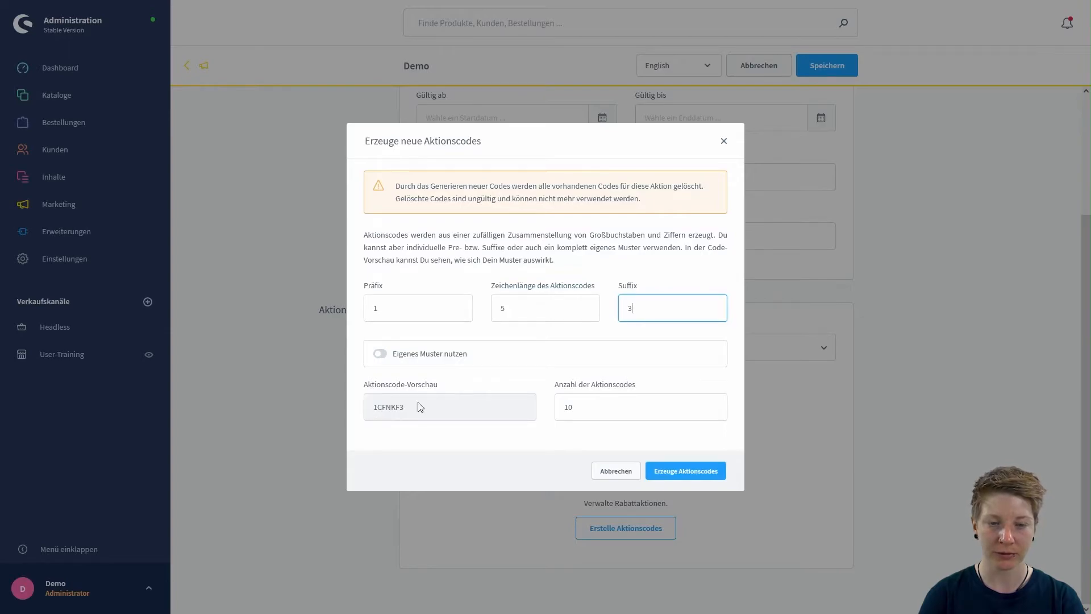
# Step: Set the individual code length to 10 and the number of codes to 10, and cancel the code generation
pyautogui.click(512, 312)
pyautogui.press('BackSpace')
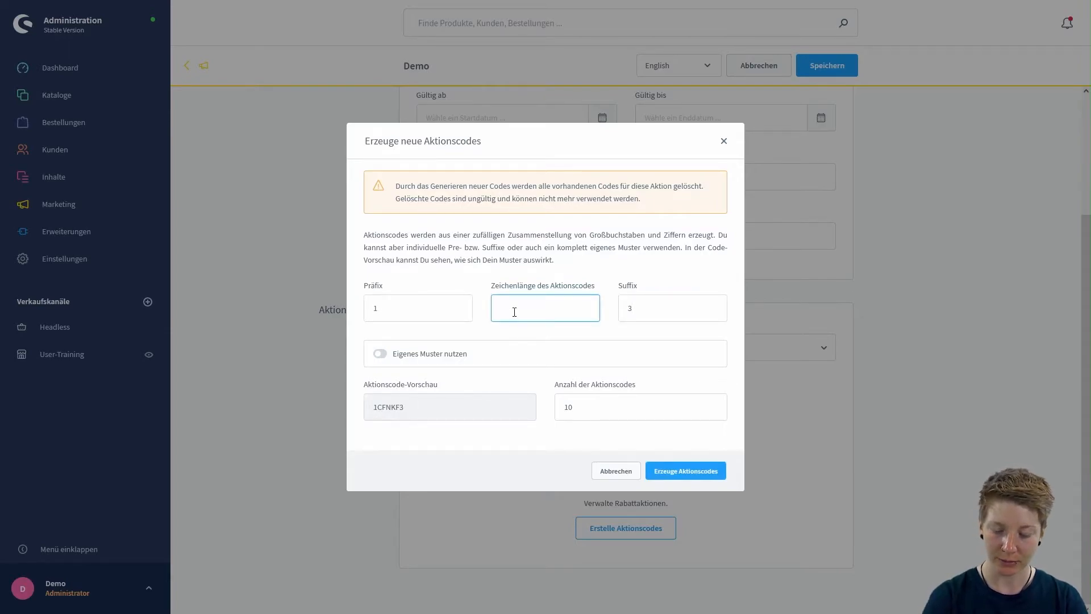
pyautogui.click(444, 309)
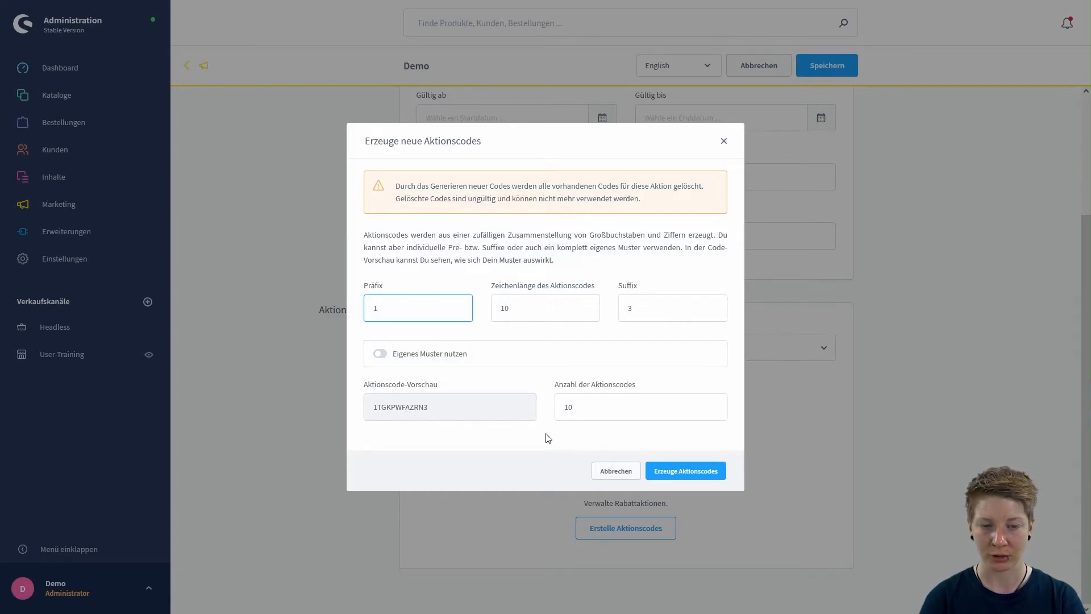
pyautogui.click(589, 407)
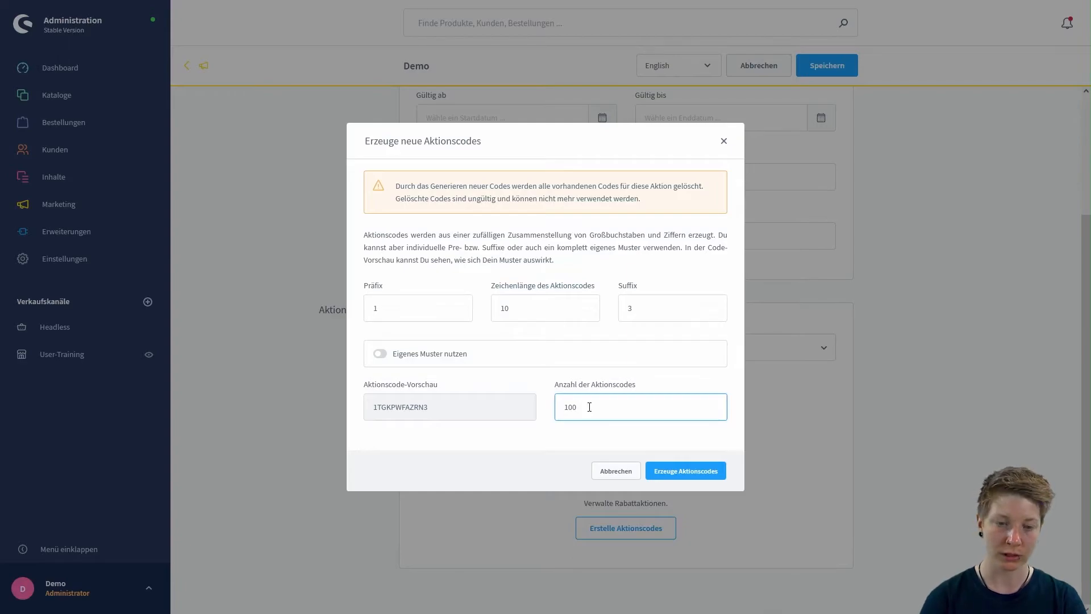
pyautogui.press('BackSpace')
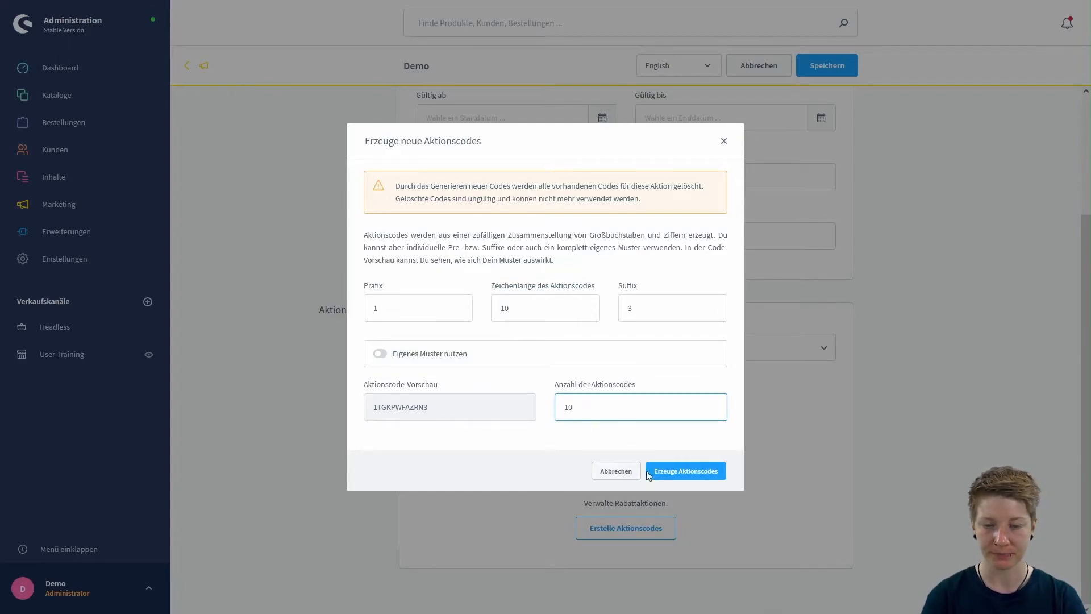
pyautogui.click(629, 476)
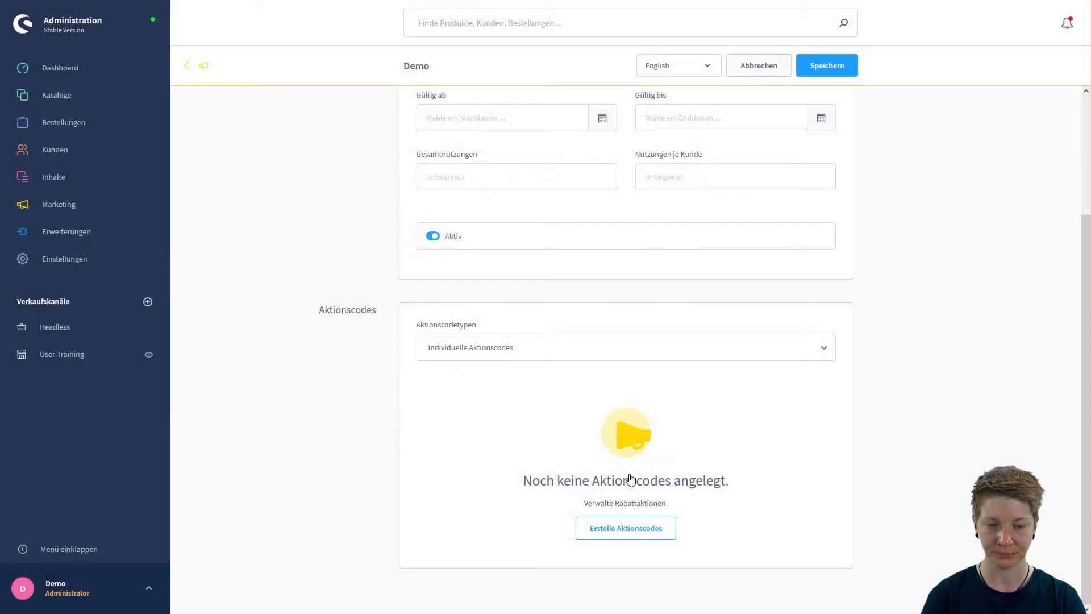
# Step: Set the promotion code type back to Festgelegter Aktionscode and enter 123 as the code
pyautogui.click(483, 347)
pyautogui.click(473, 371)
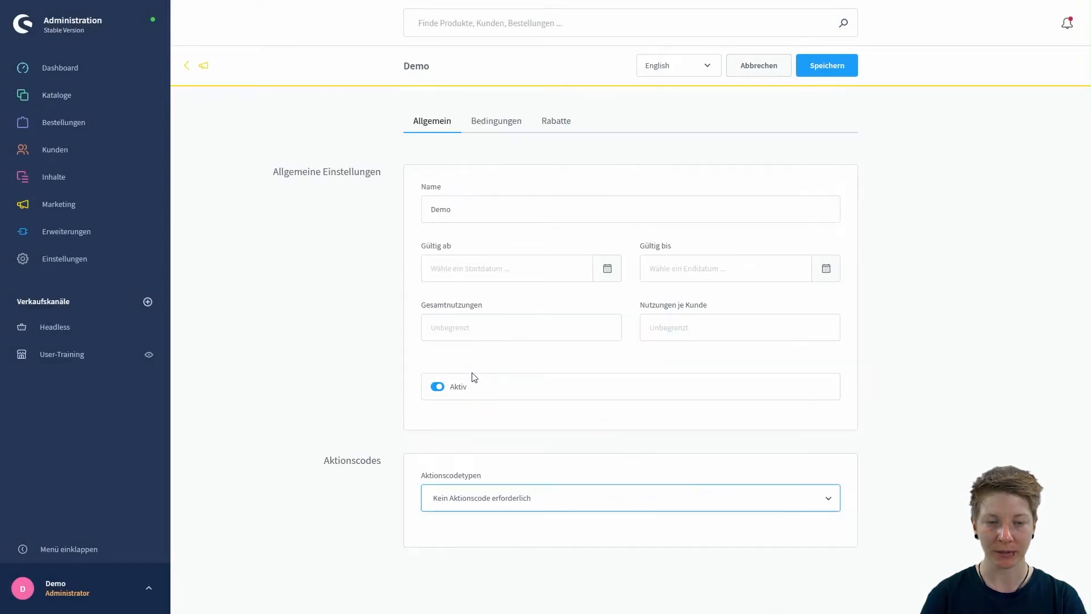
pyautogui.click(504, 509)
pyautogui.click(480, 535)
pyautogui.scroll(-2, 493, 520)
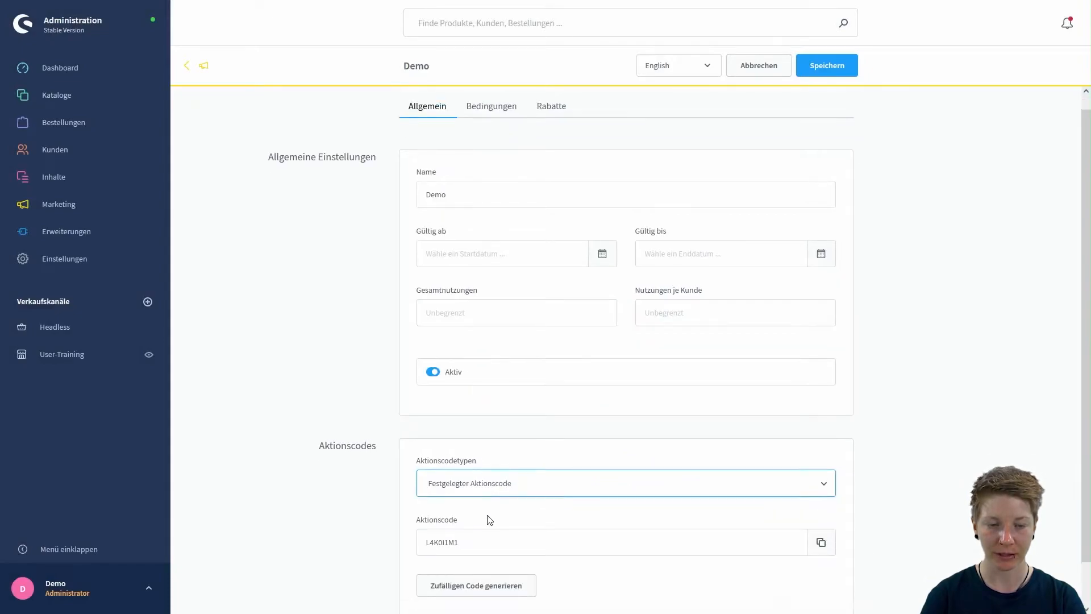
pyautogui.doubleClick(484, 495)
pyautogui.write('123')
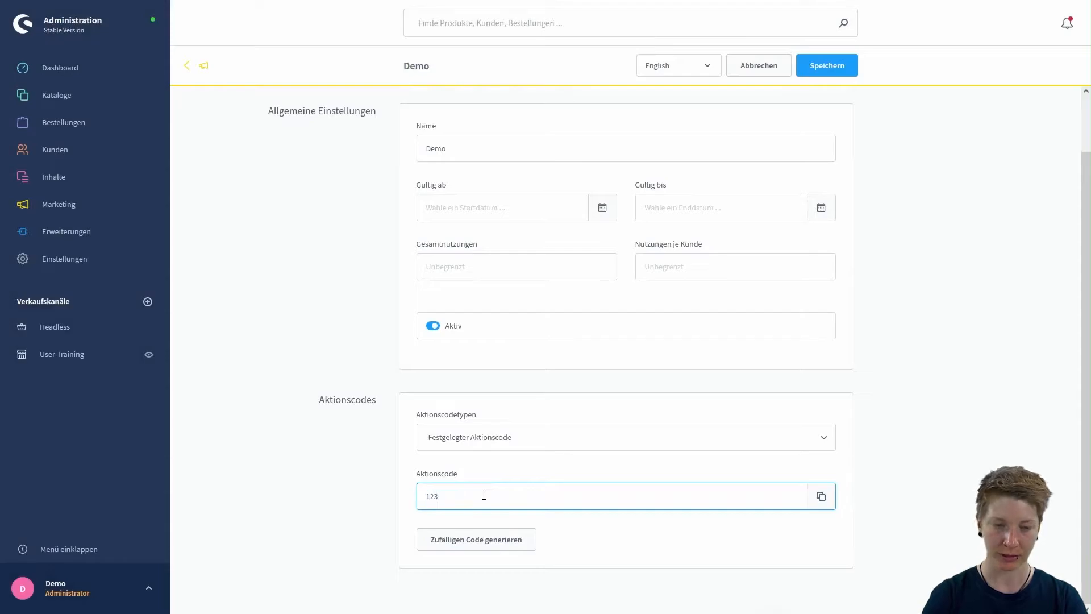
pyautogui.click(374, 368)
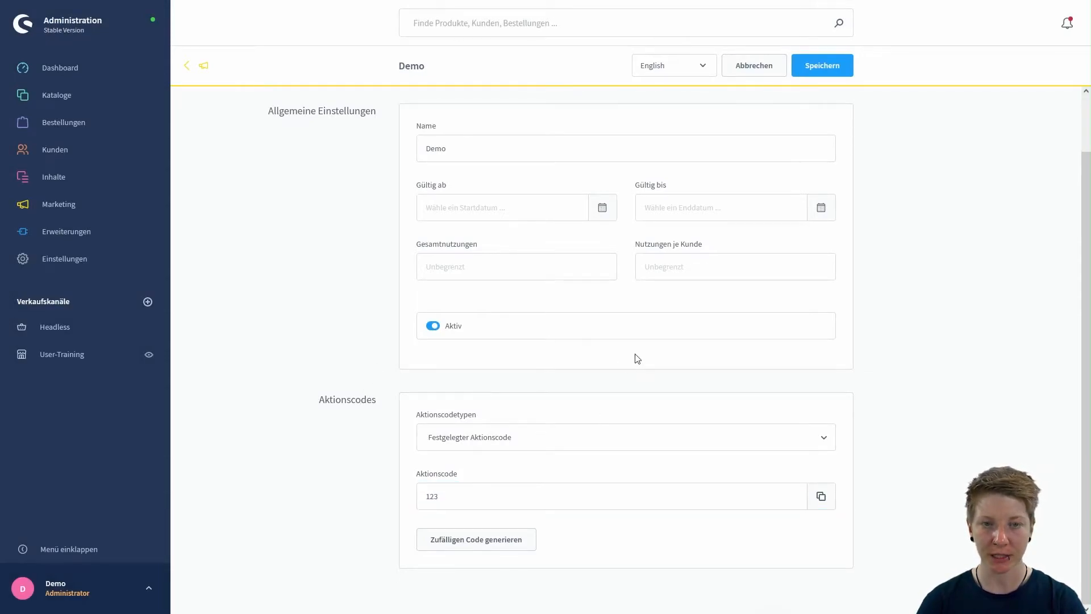
# Step: Assign the User-Training sales channel in the promotion's conditions
pyautogui.scroll(2, 634, 361)
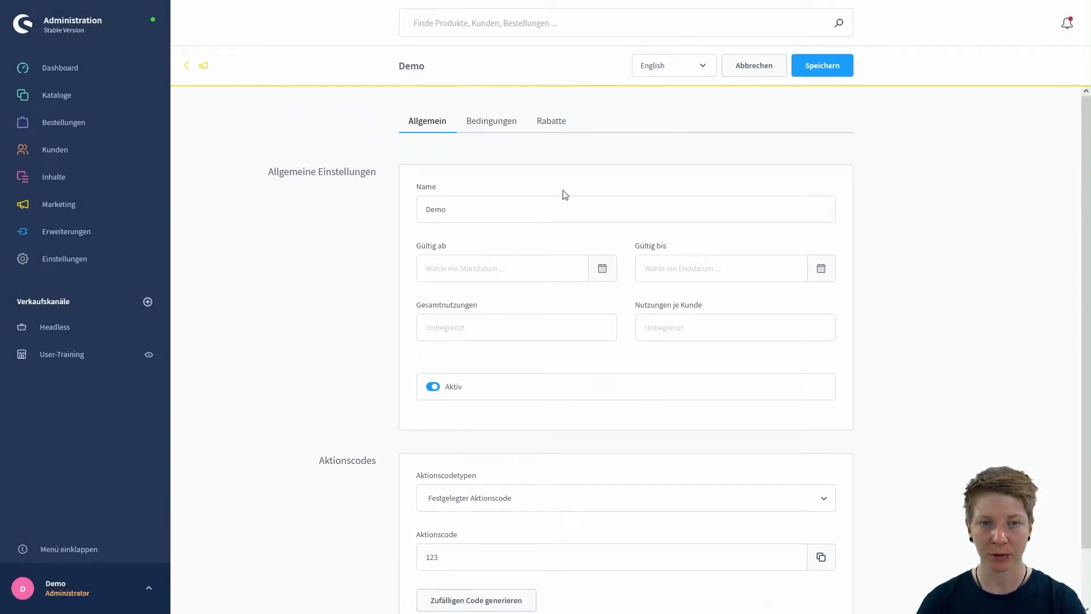
pyautogui.click(504, 129)
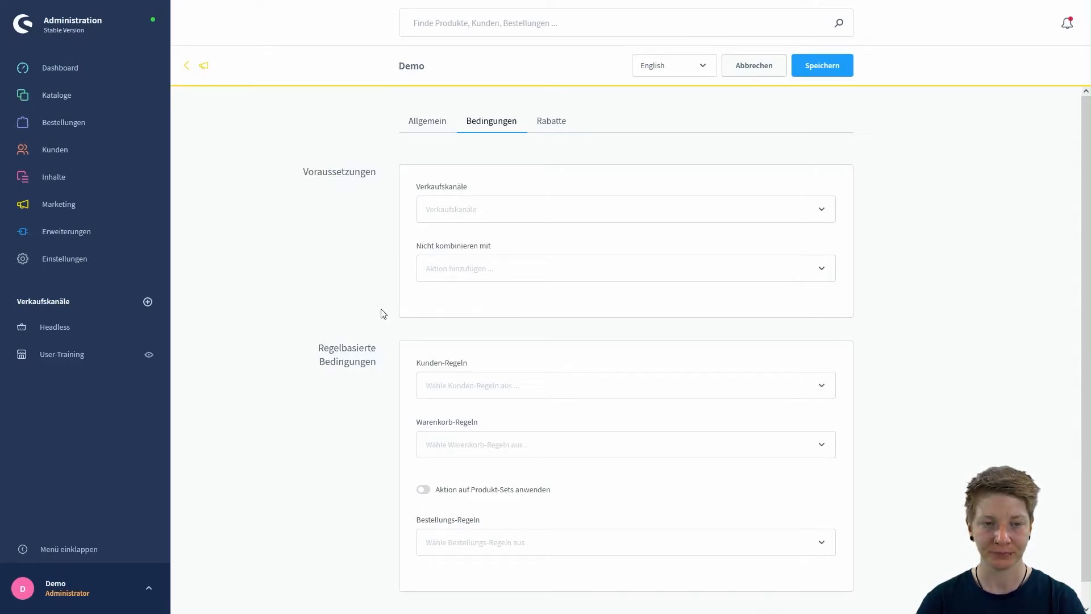
pyautogui.click(454, 209)
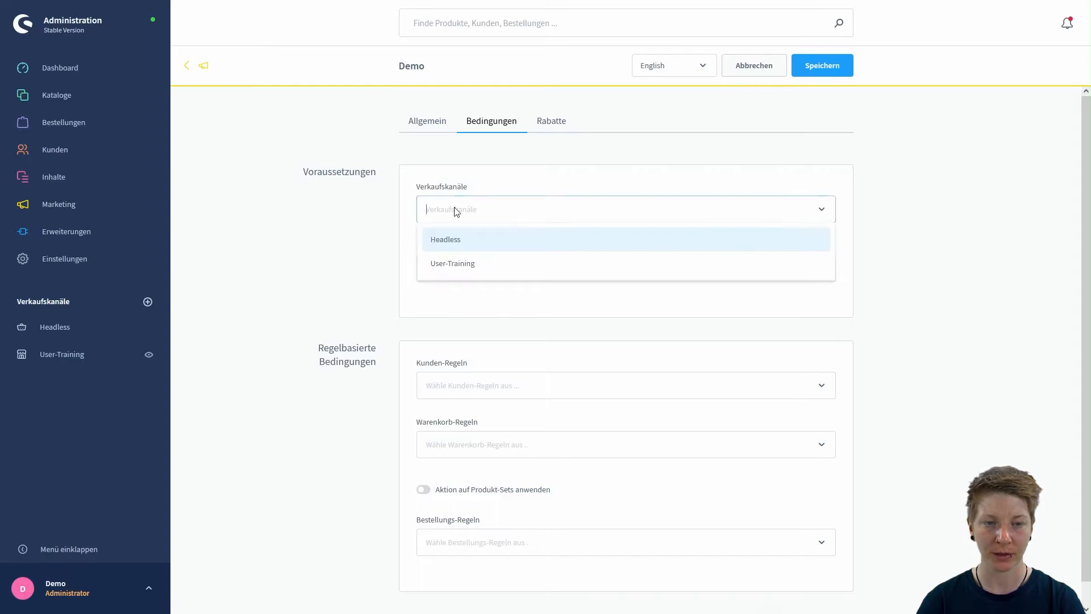
pyautogui.click(445, 266)
pyautogui.click(414, 255)
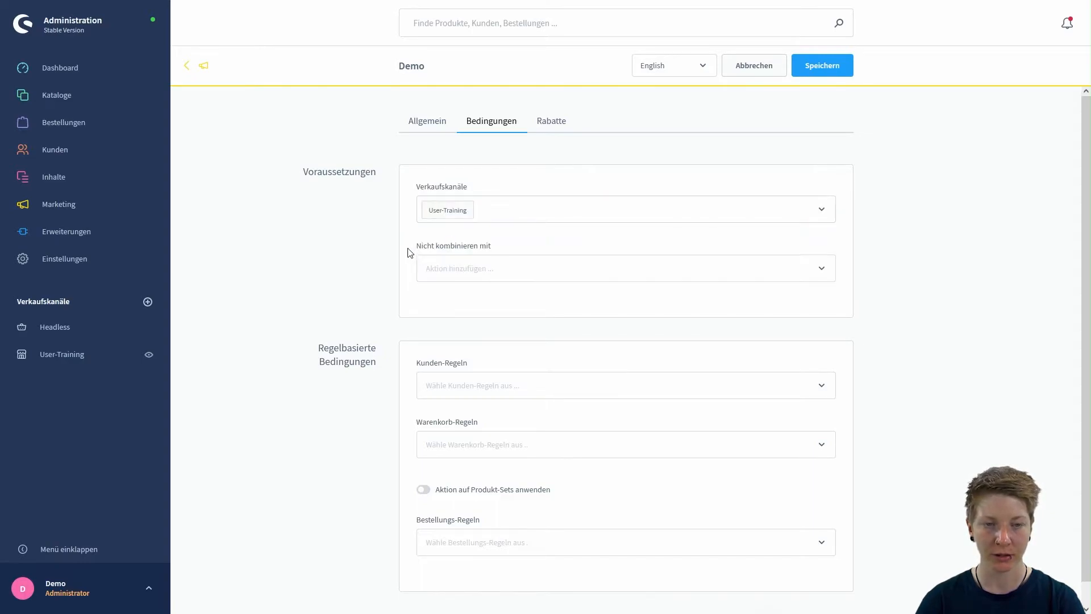
# Step: Check which promotions can be excluded from combination and which cart rules are available, without selecting any
pyautogui.click(483, 272)
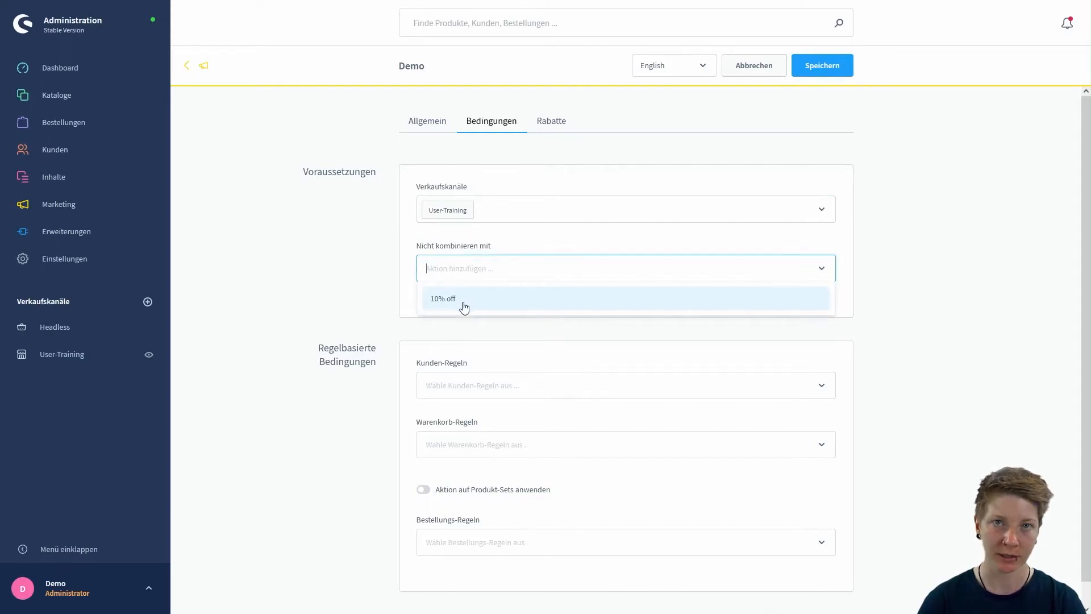
pyautogui.click(407, 273)
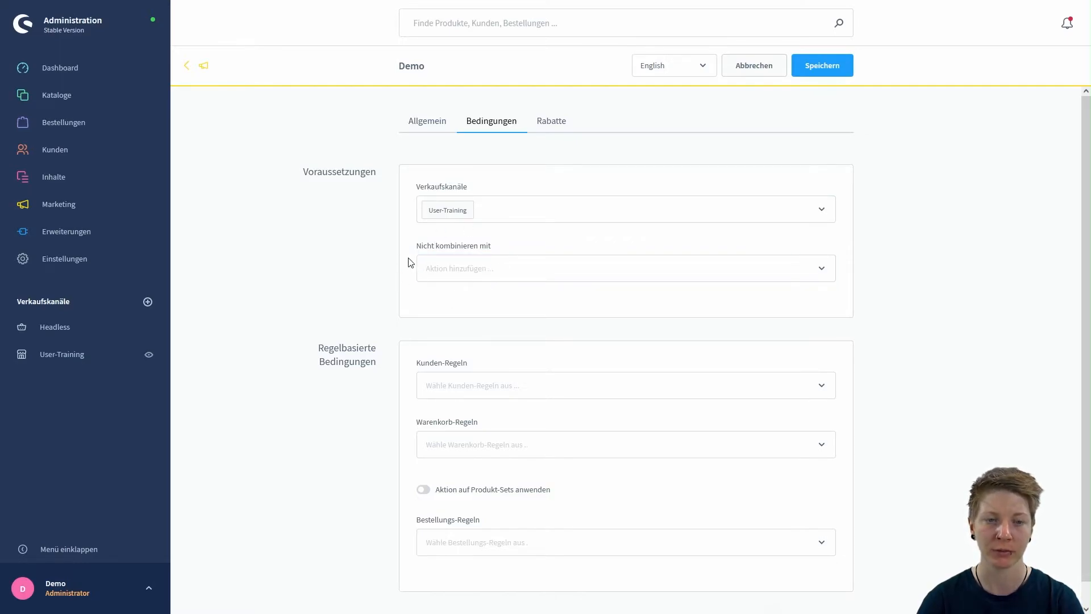
pyautogui.scroll(-1, 385, 346)
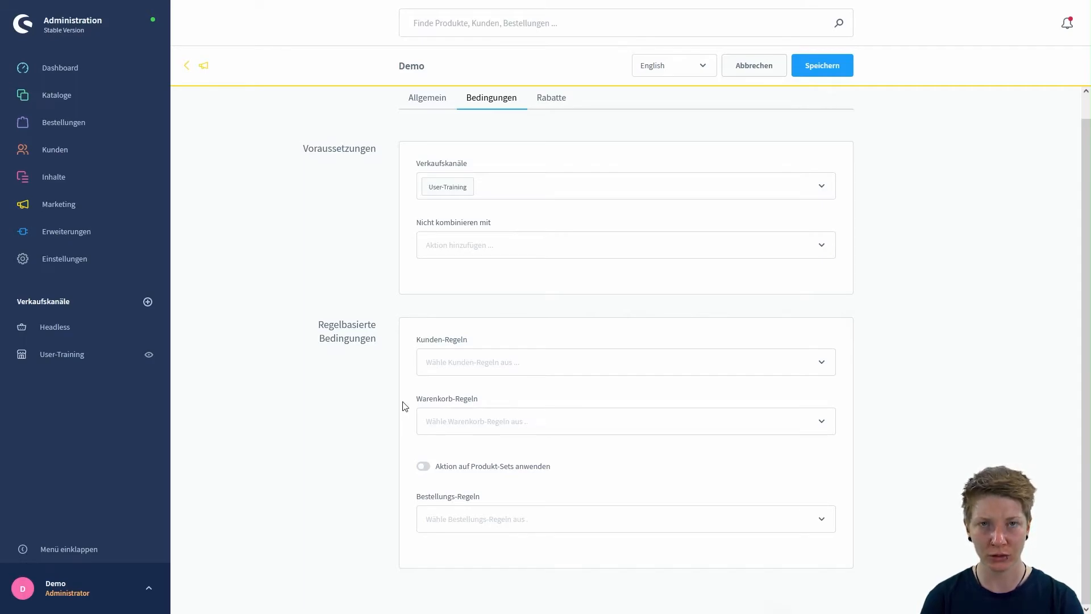
pyautogui.click(450, 422)
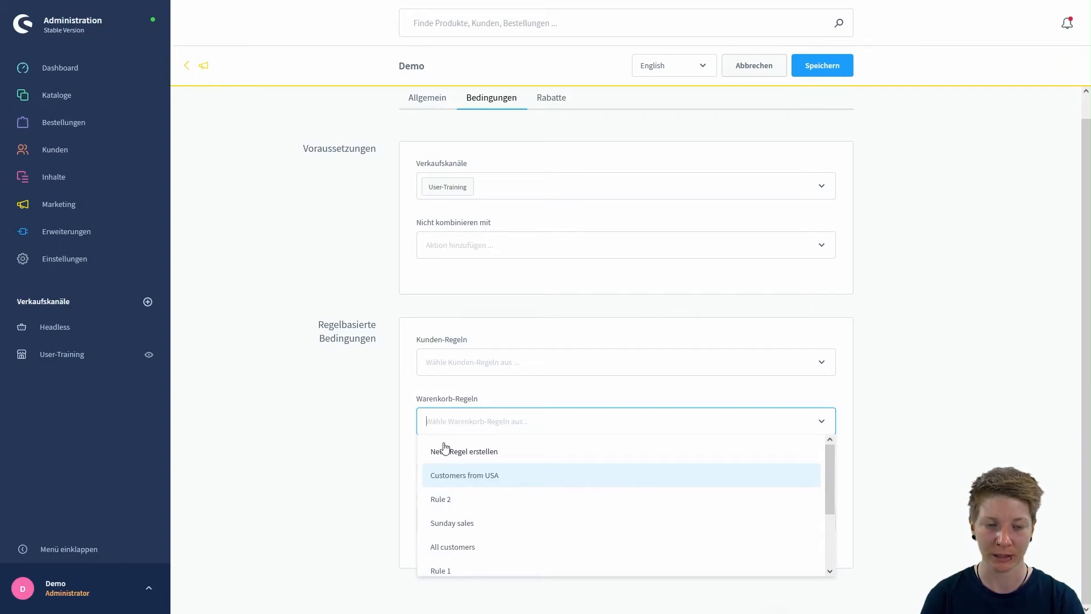
pyautogui.click(404, 411)
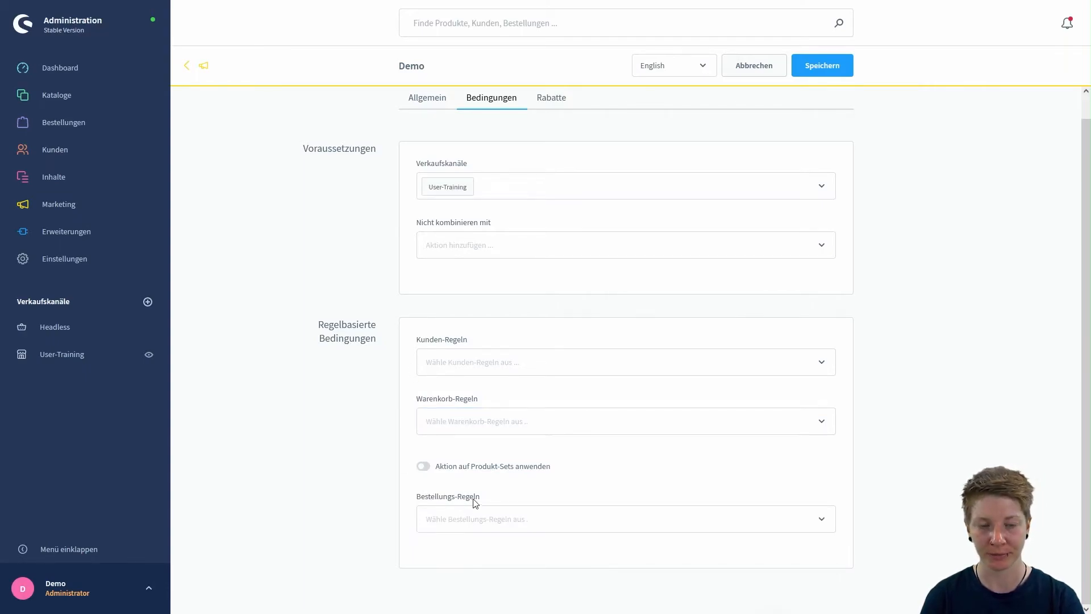
# Step: Enable applying the promotion to product sets in the rule-based conditions
pyautogui.click(423, 468)
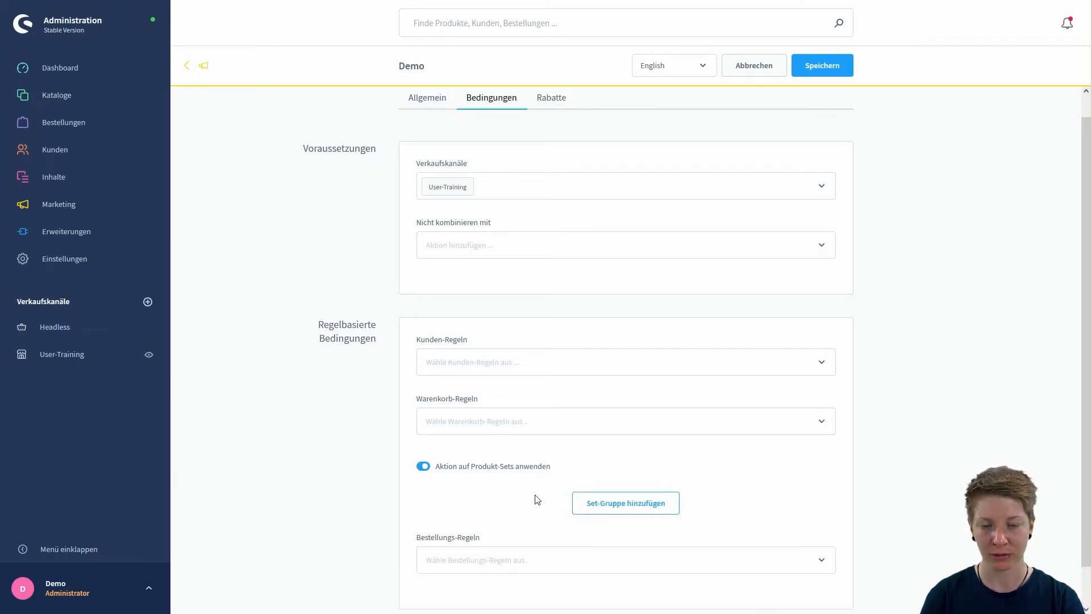
# Step: Turn off applying the promotion to product sets and add a discount to the promotion
pyautogui.click(422, 466)
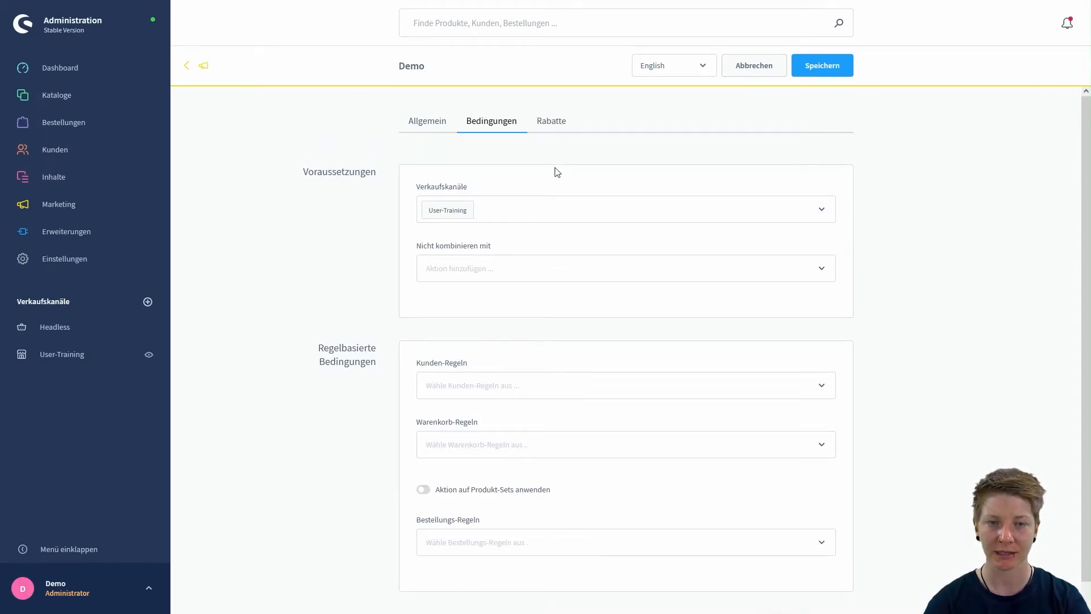
pyautogui.click(549, 127)
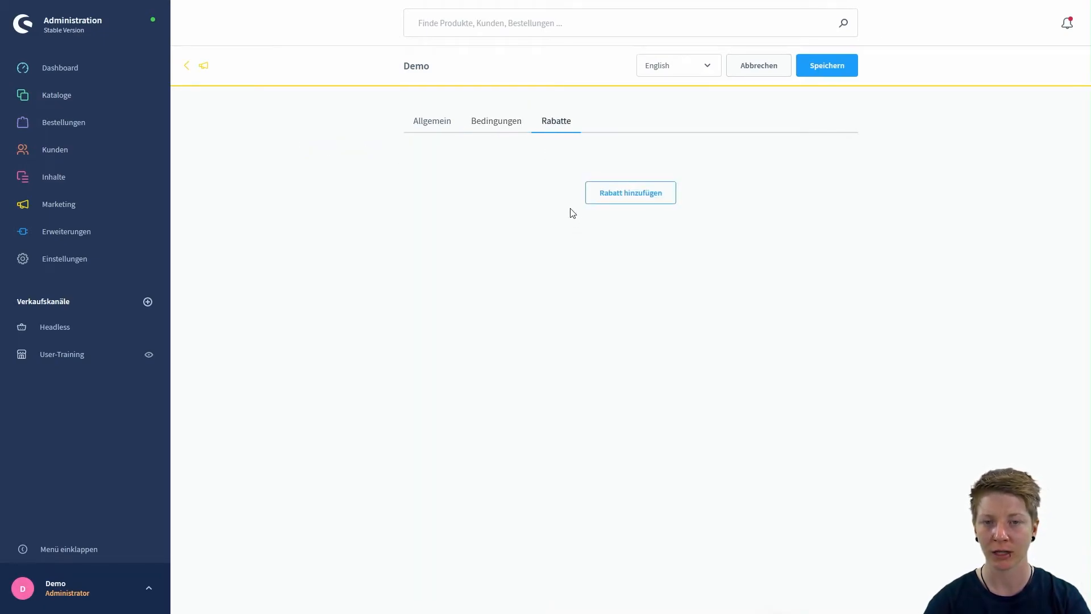
pyautogui.click(616, 193)
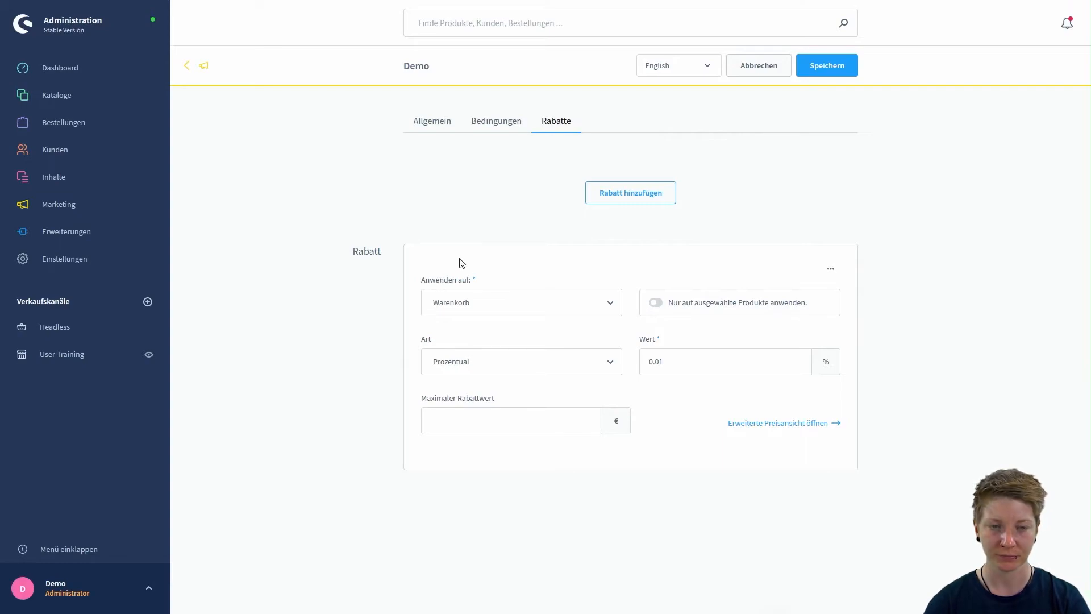
# Step: Check what the discount can apply to and which choices are offered when it is restricted to selected products
pyautogui.click(500, 305)
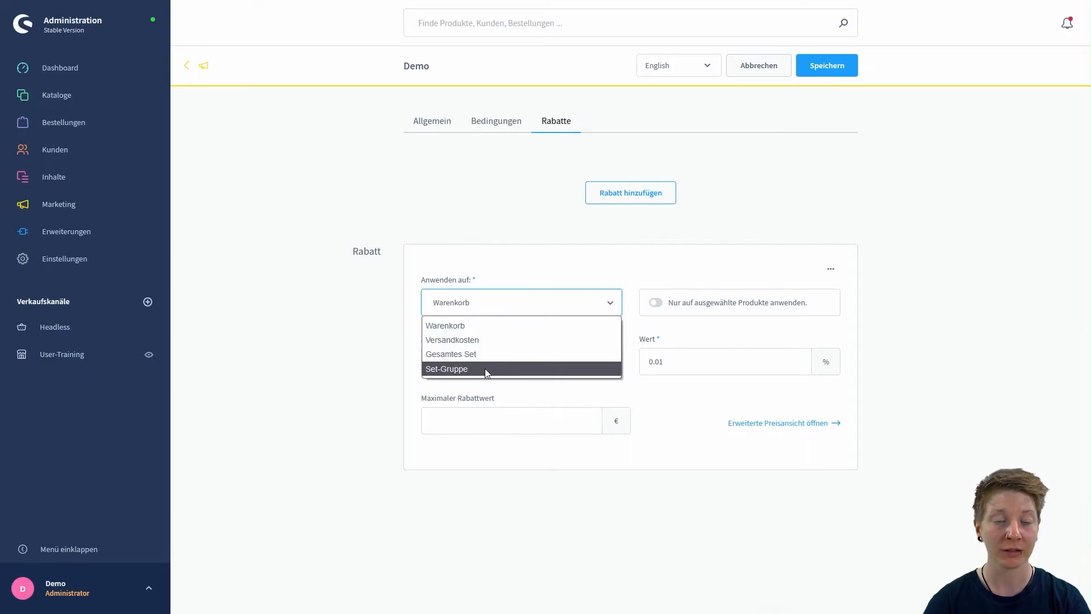
pyautogui.click(560, 301)
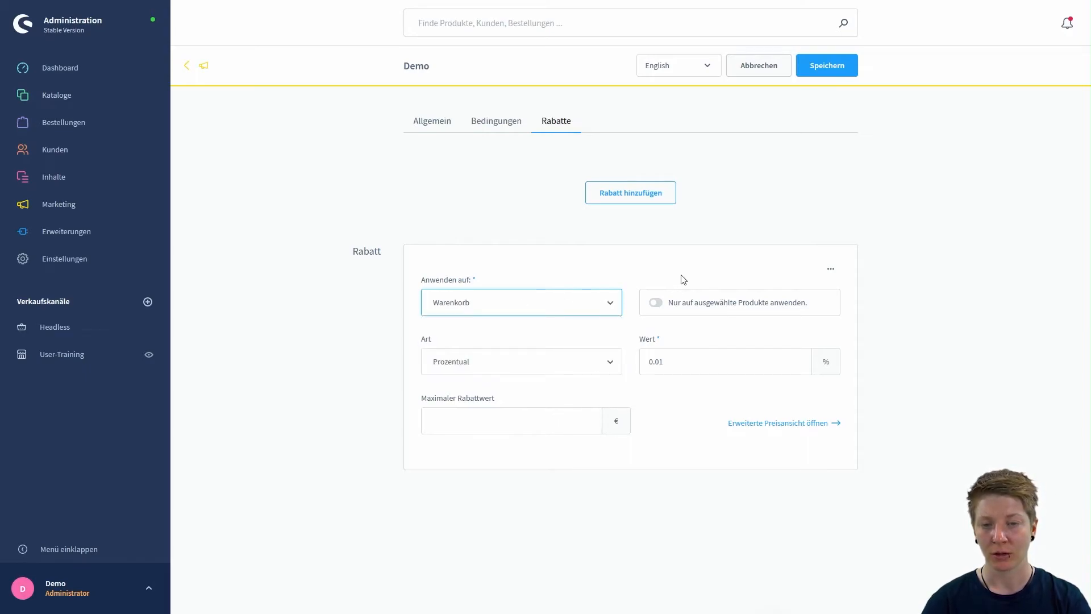
pyautogui.click(655, 304)
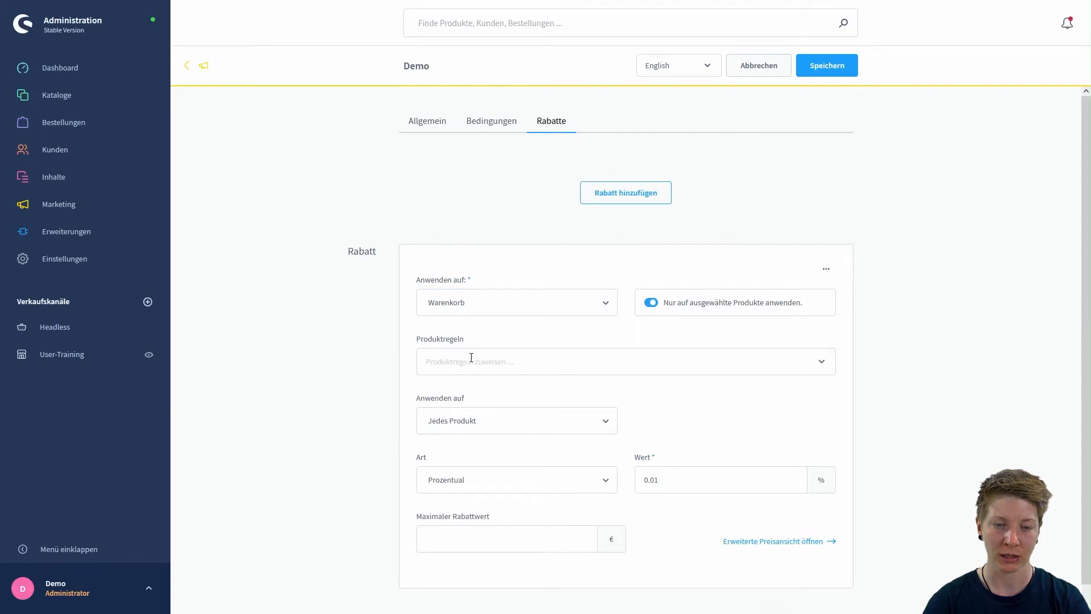
pyautogui.click(479, 420)
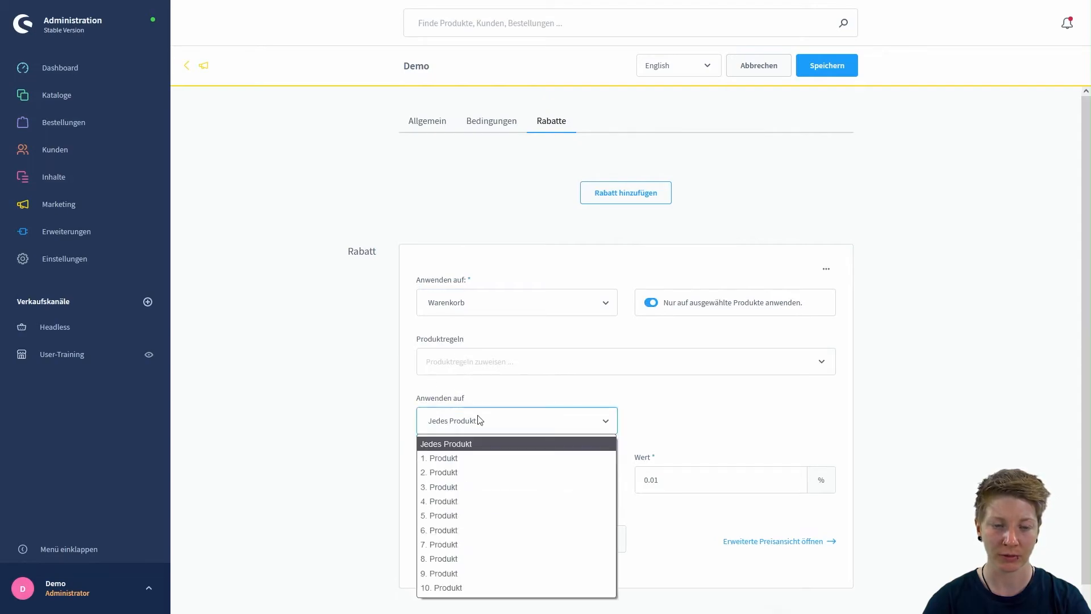
pyautogui.scroll(-1, 480, 420)
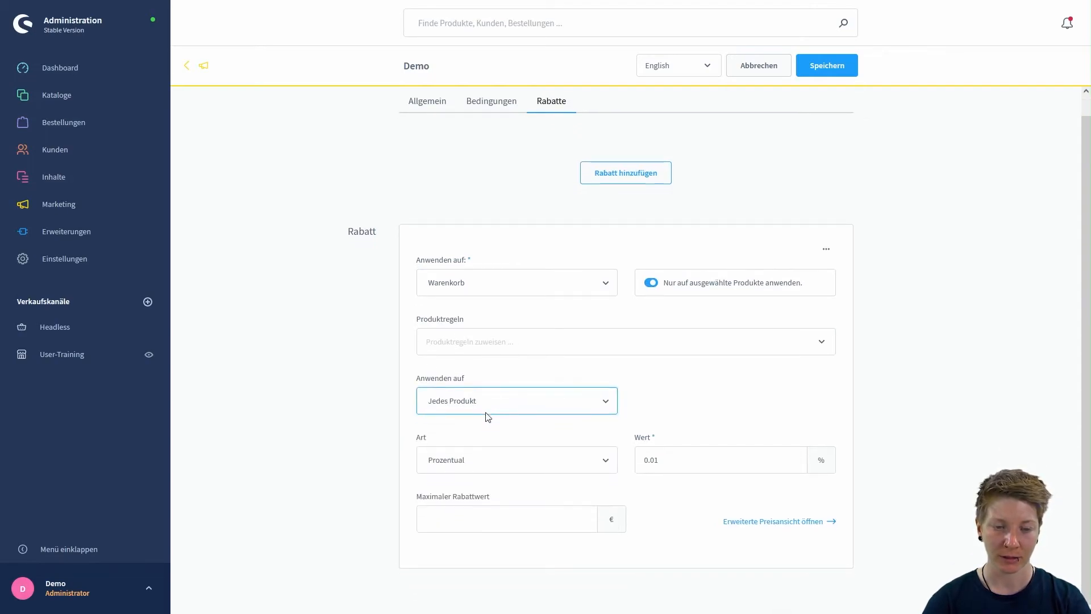
pyautogui.click(481, 409)
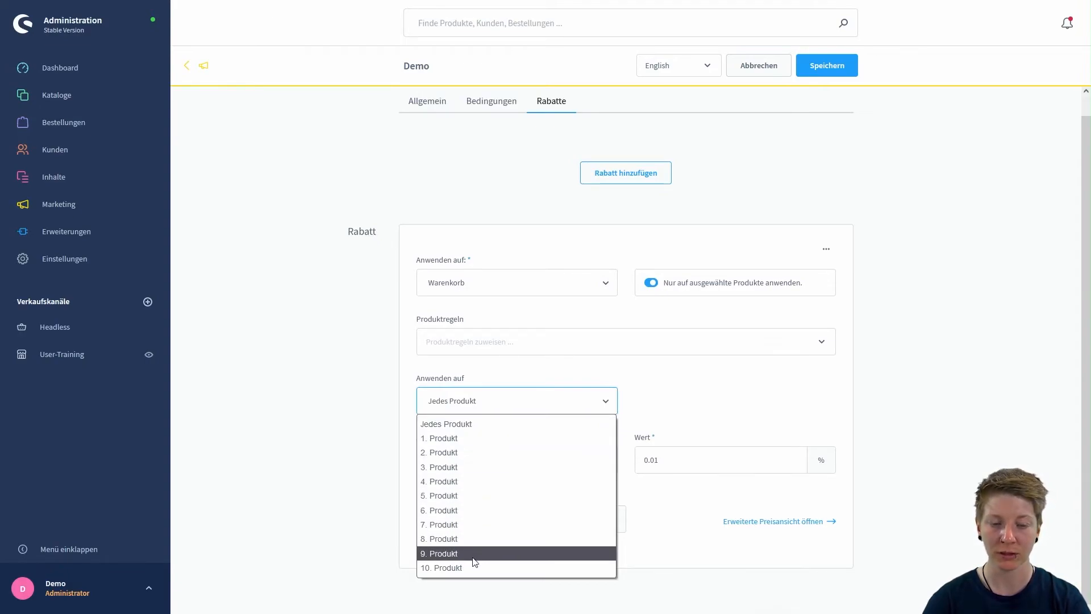
pyautogui.click(596, 400)
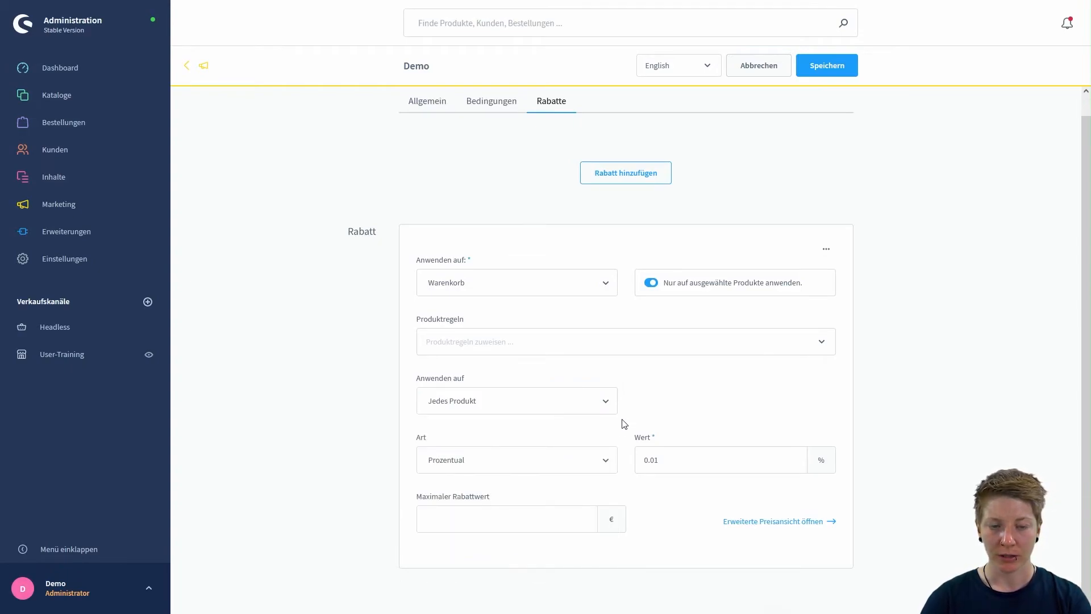
# Step: Check the available discount types without changing the selection, and turn off the restriction to selected products
pyautogui.click(575, 465)
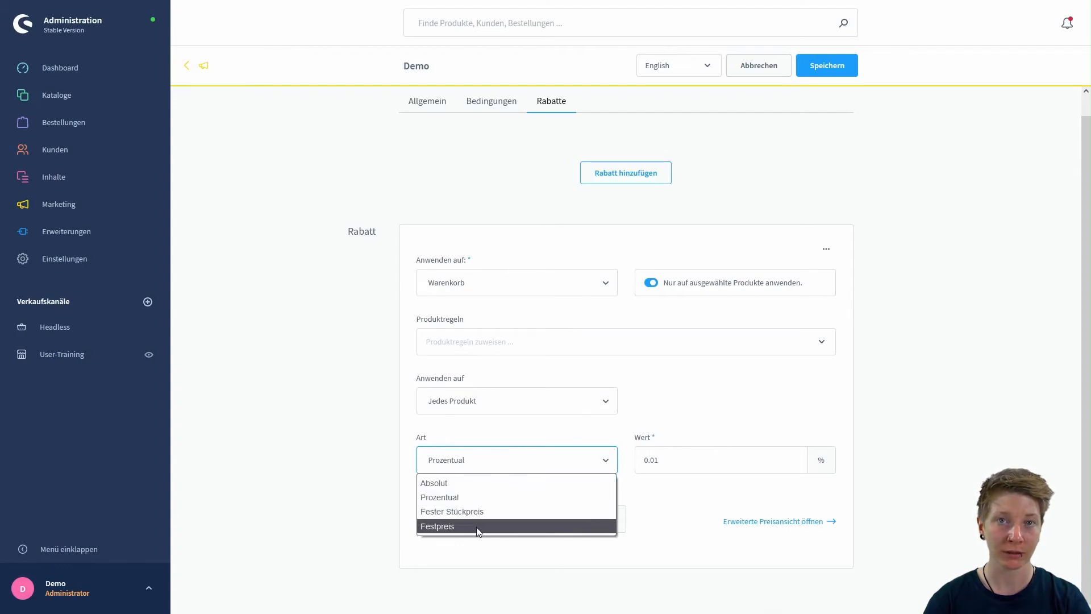
pyautogui.click(619, 459)
pyautogui.click(684, 461)
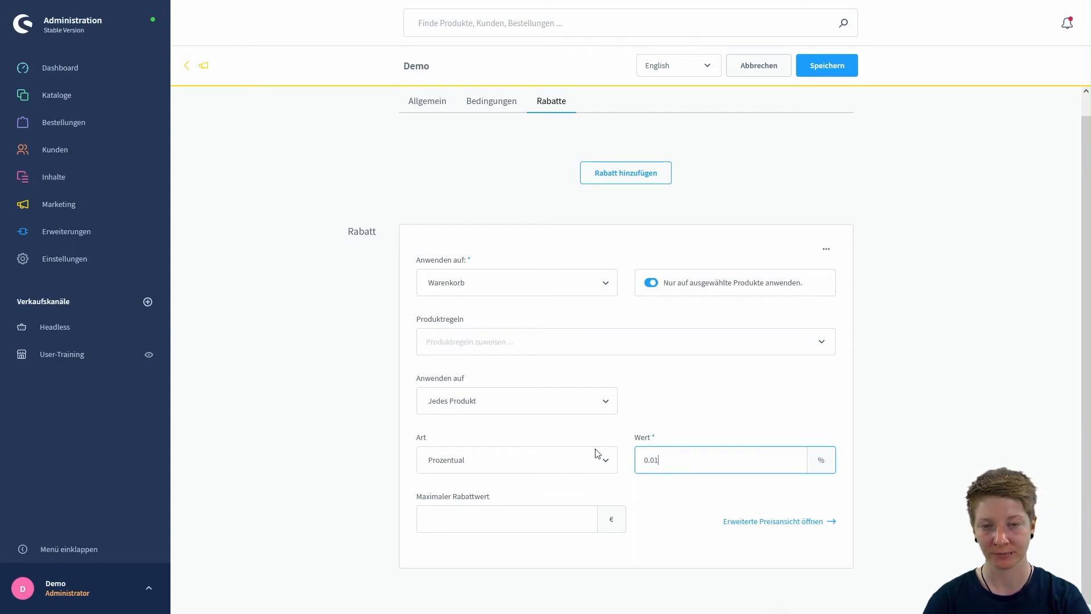
pyautogui.click(655, 409)
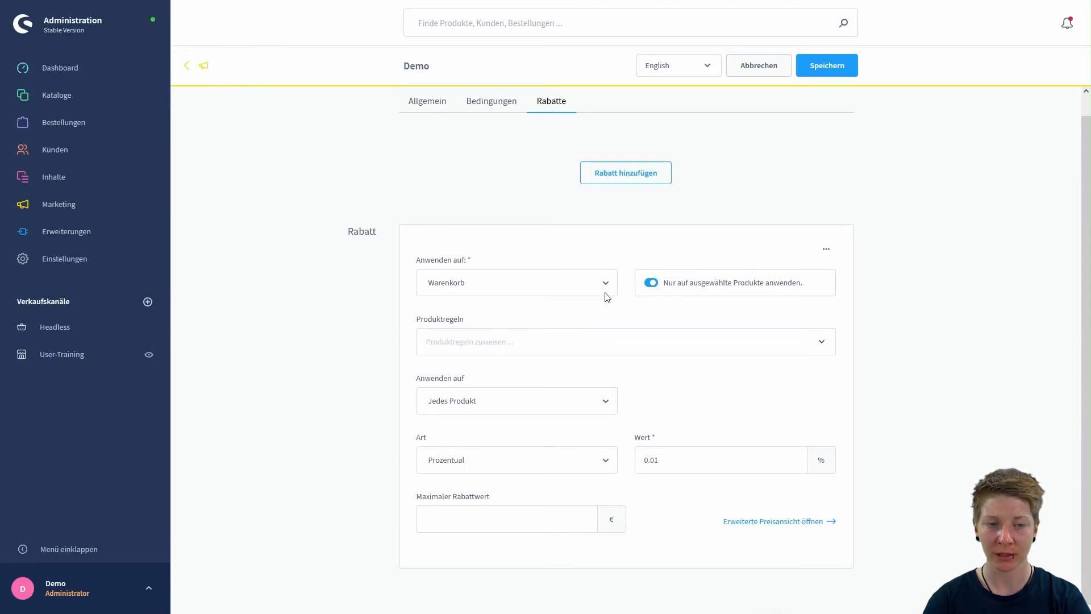
pyautogui.click(653, 282)
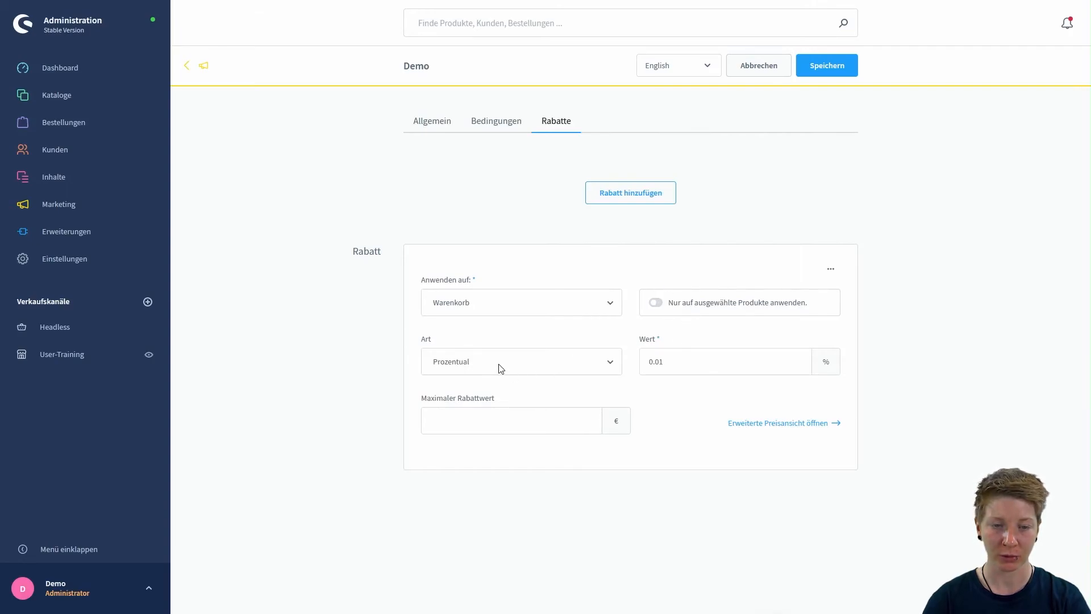
# Step: Set the percentage discount's value to 10, save the promotion and return to its general settings
pyautogui.doubleClick(659, 362)
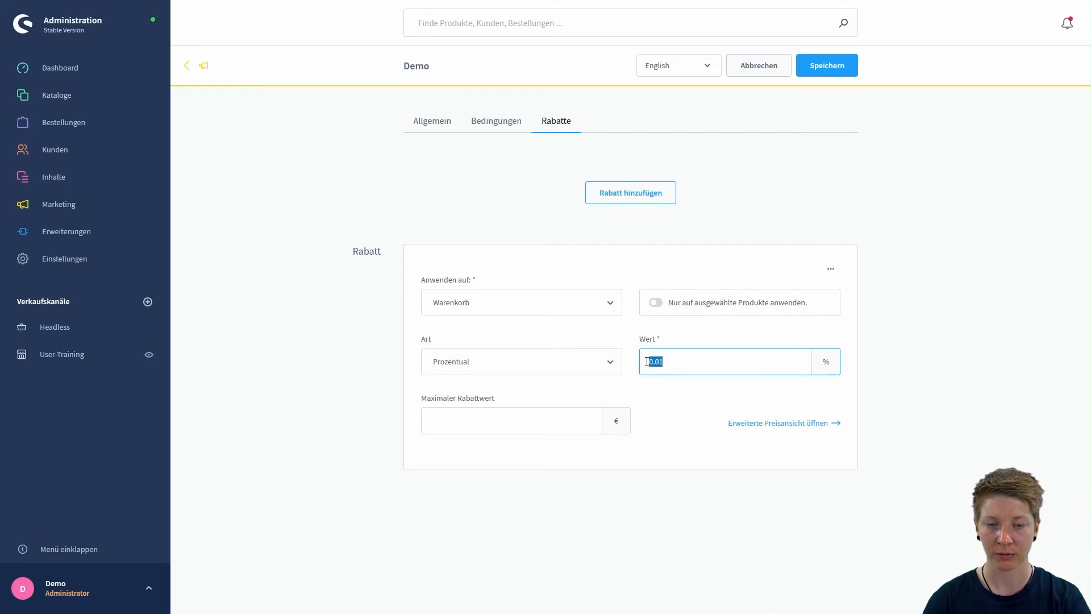
pyautogui.write('10')
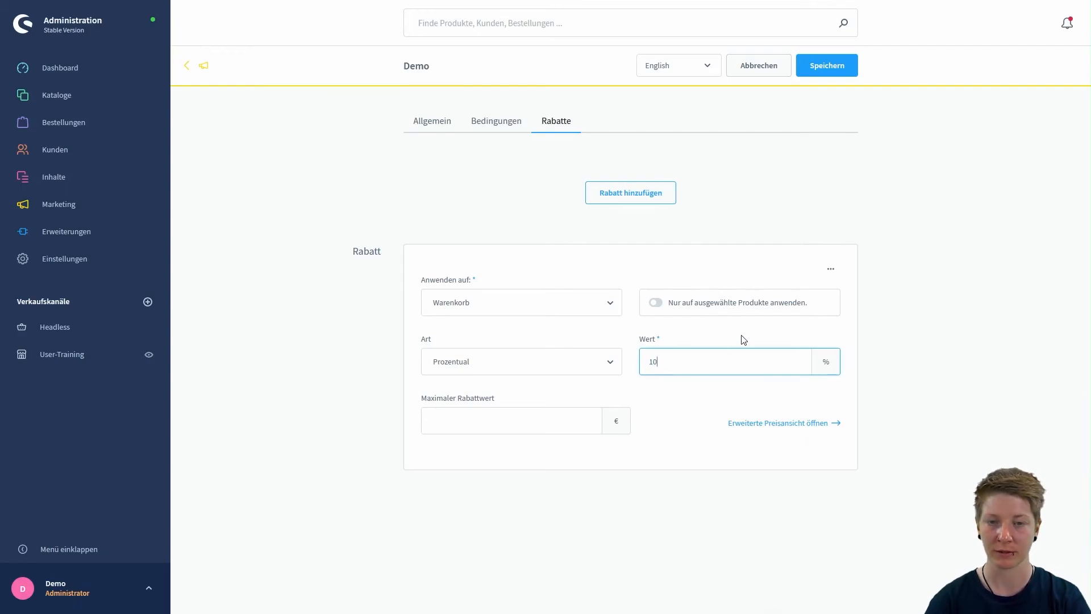
pyautogui.click(743, 336)
pyautogui.click(768, 256)
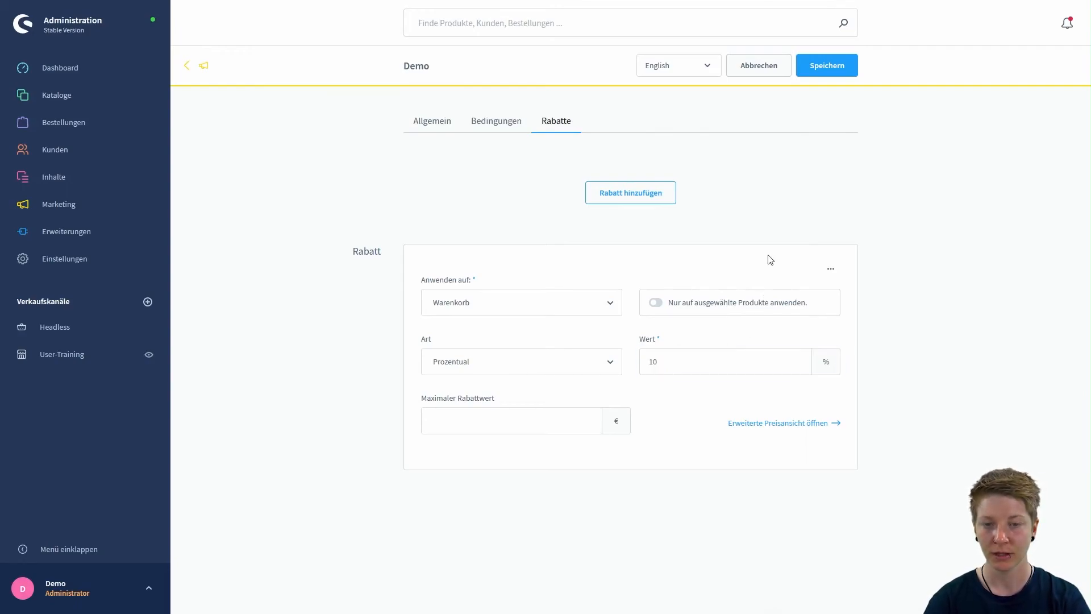
pyautogui.click(828, 75)
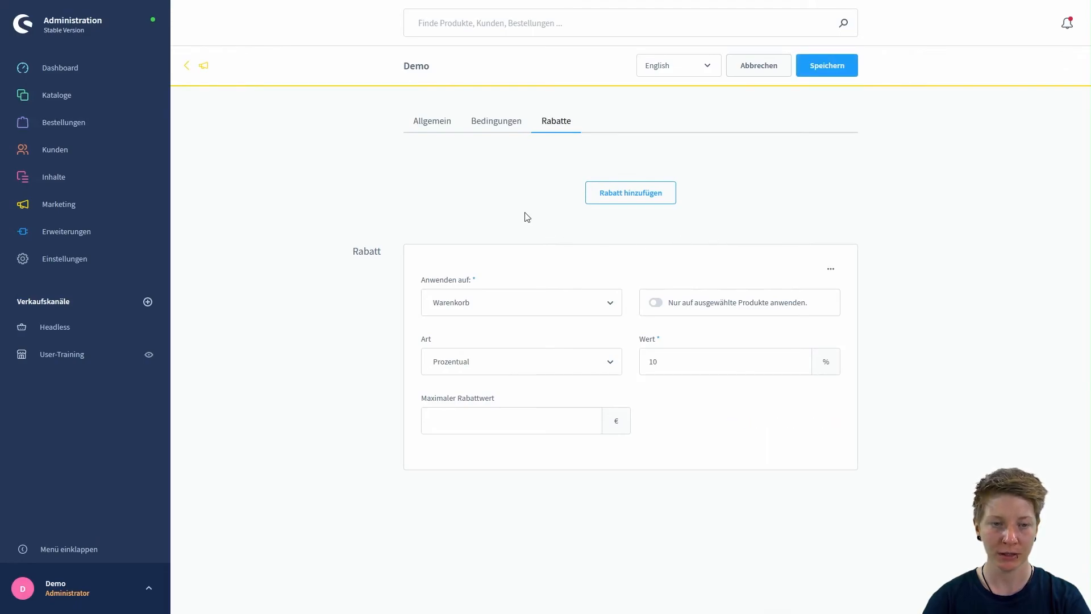
pyautogui.click(430, 127)
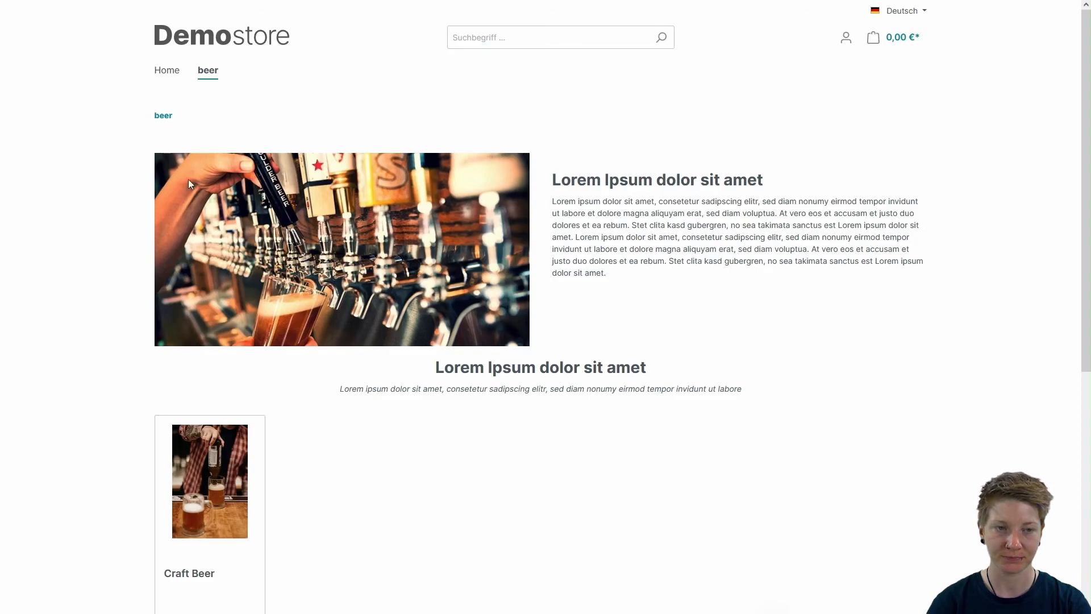
# Step: In the Demostore storefront, add one Craft Beer from the beer category to the cart and open the full cart page
pyautogui.scroll(-3, 147, 211)
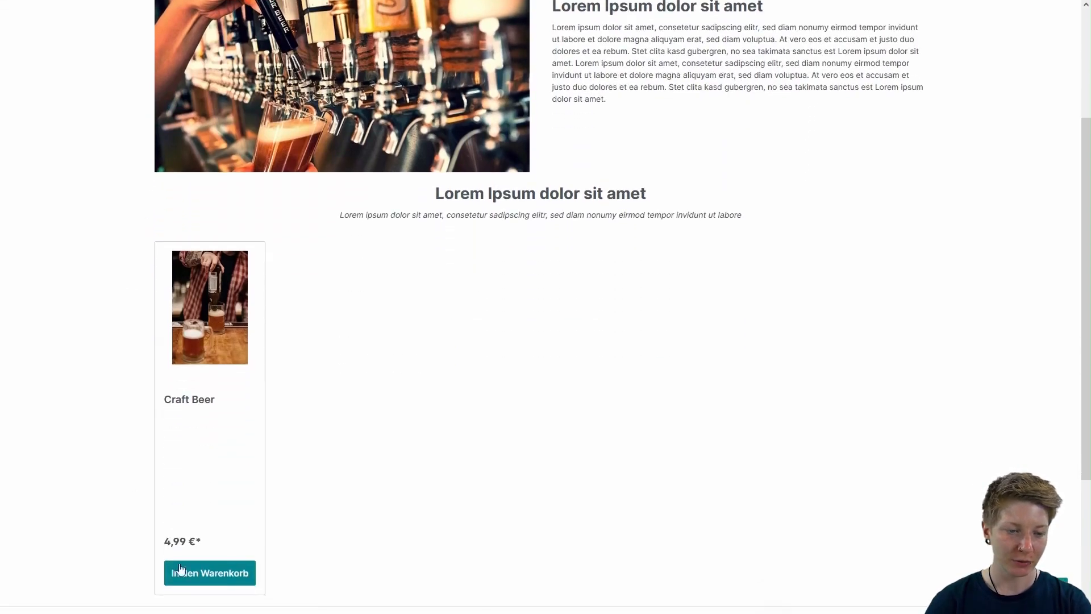
pyautogui.click(197, 570)
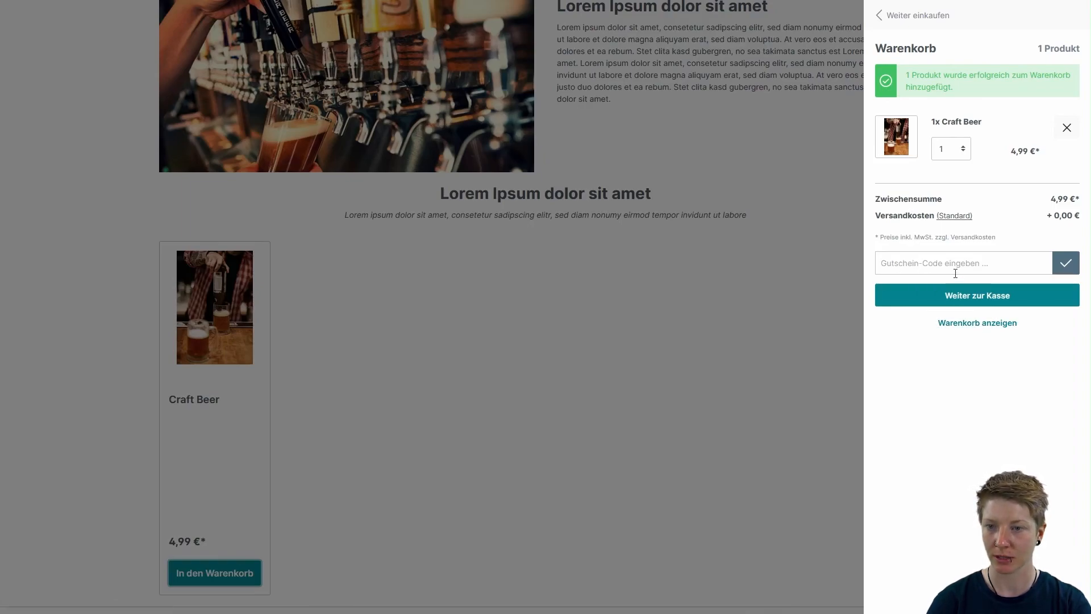
pyautogui.click(965, 325)
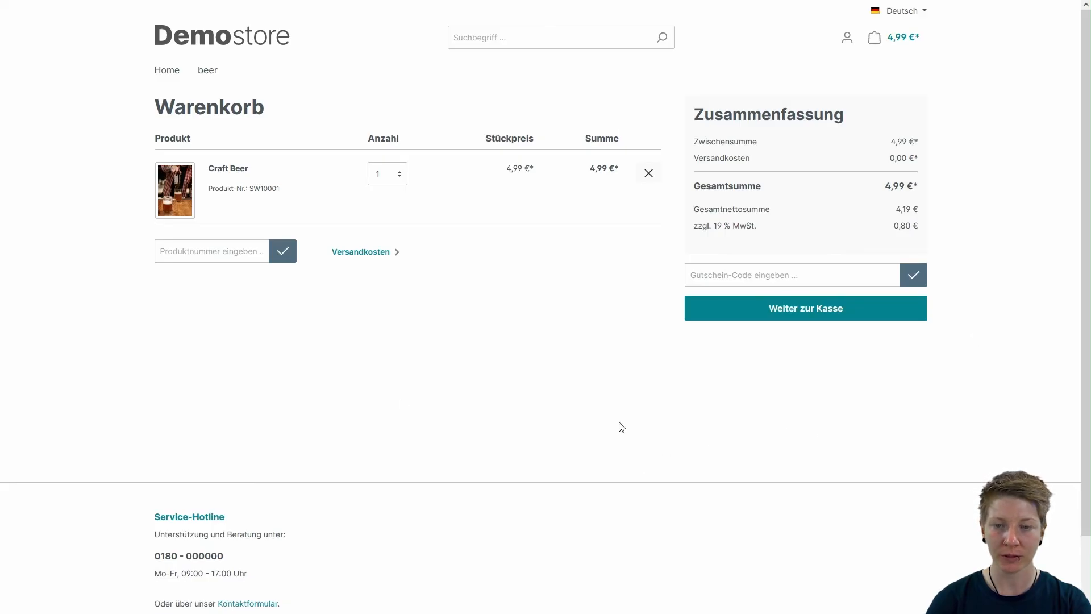
# Step: Enter the promotion code 123 in the cart and submit it
pyautogui.click(701, 280)
pyautogui.write('123')
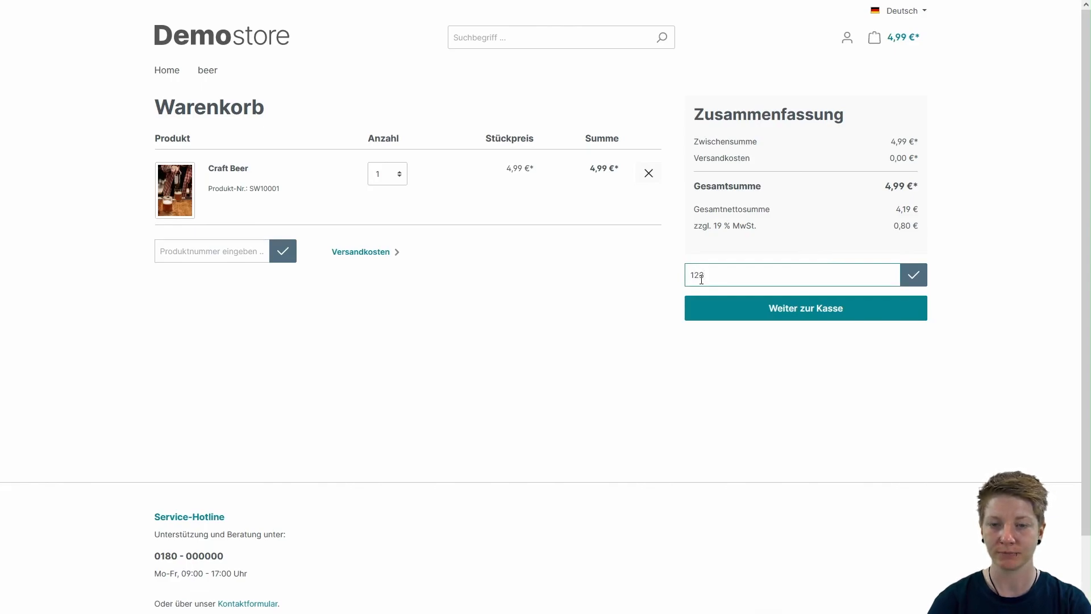
pyautogui.click(915, 279)
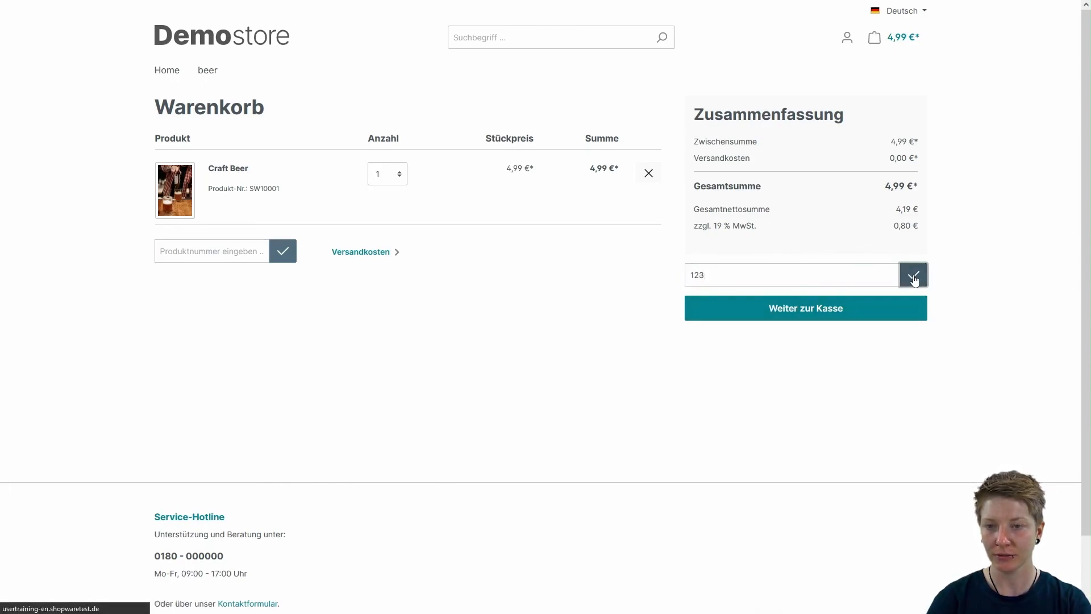